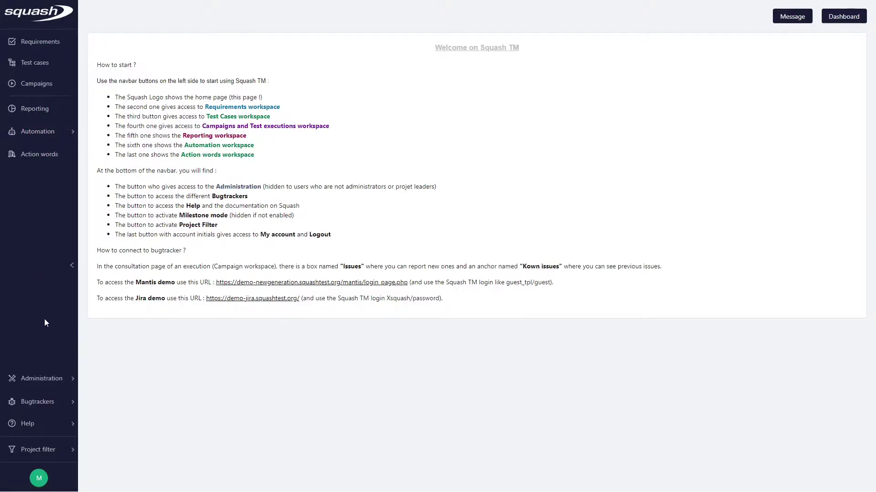
Look over the Administration, Help and account entries of the navigation, and open the Requirements workspace.
mouse_move(36, 379)
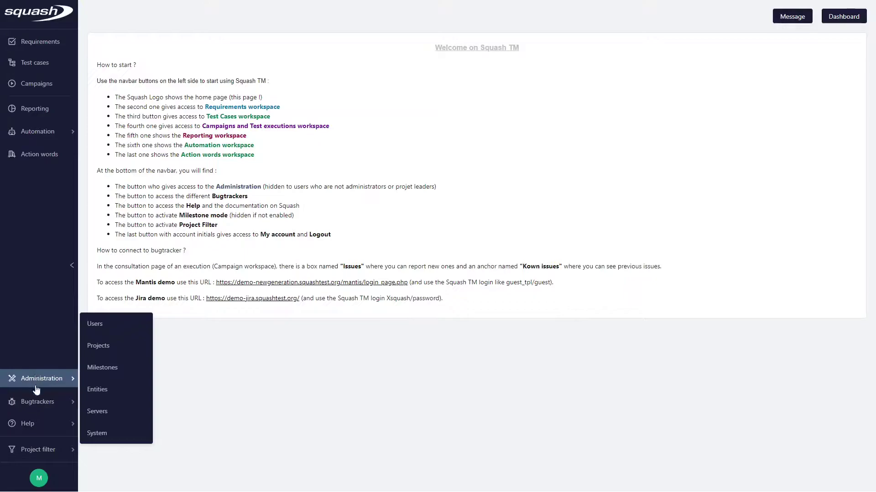
mouse_move(41, 428)
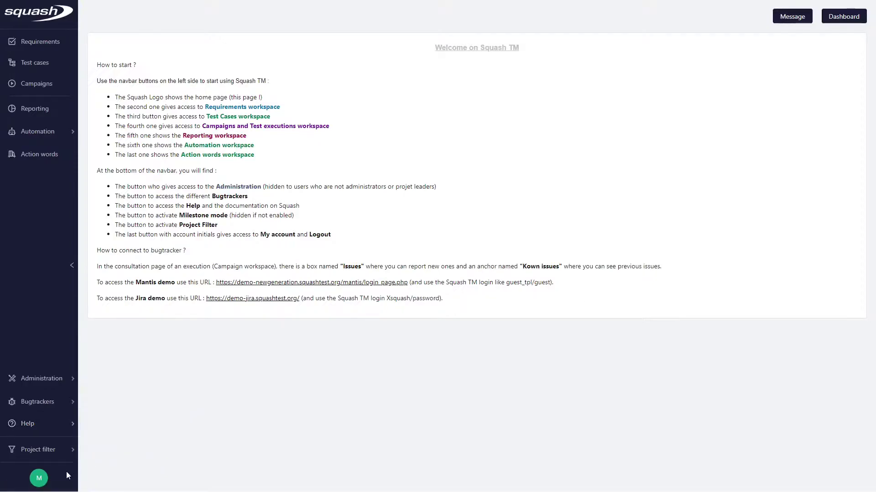
mouse_move(39, 482)
click(46, 43)
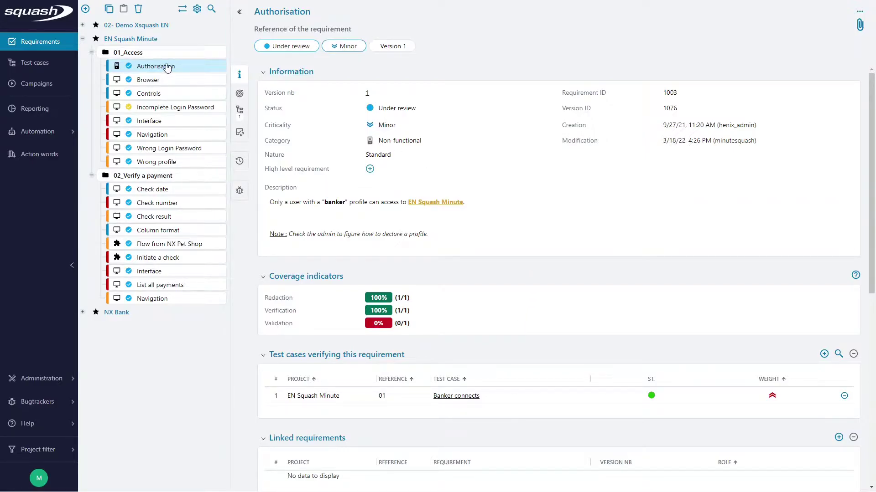
Look through the requirement tree's creation, import/export, sorting and search options.
click(85, 10)
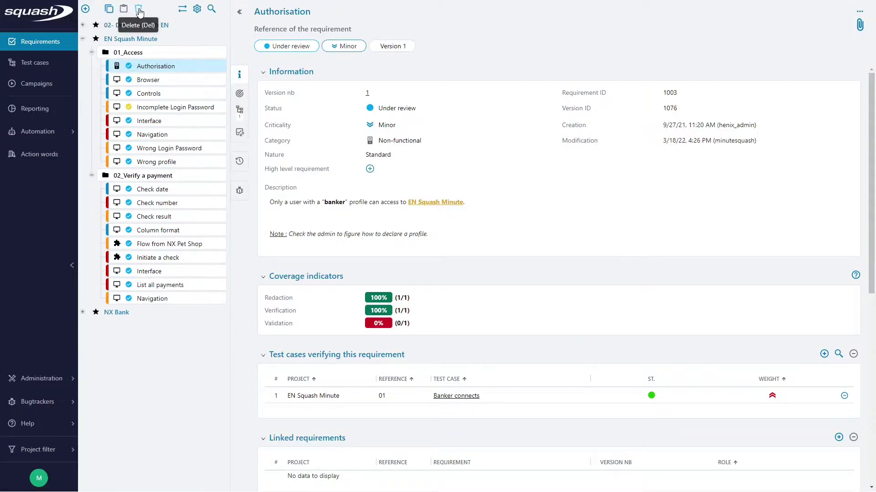
click(184, 11)
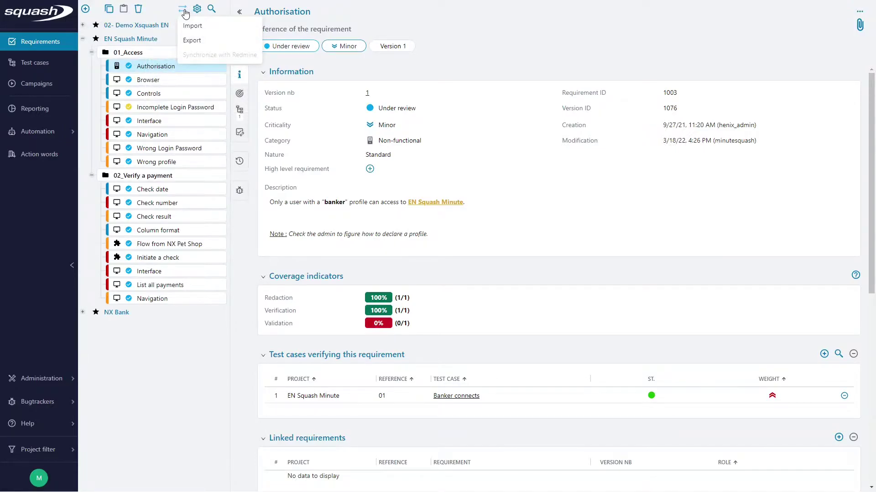
click(198, 11)
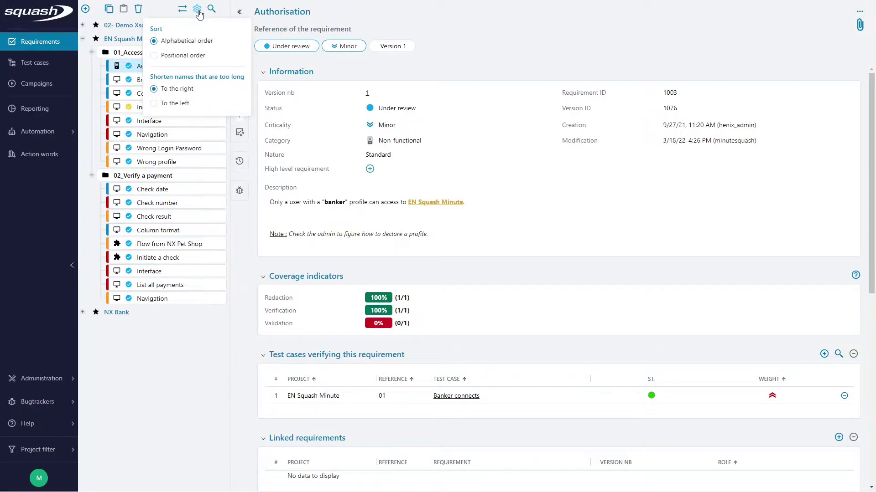
click(213, 12)
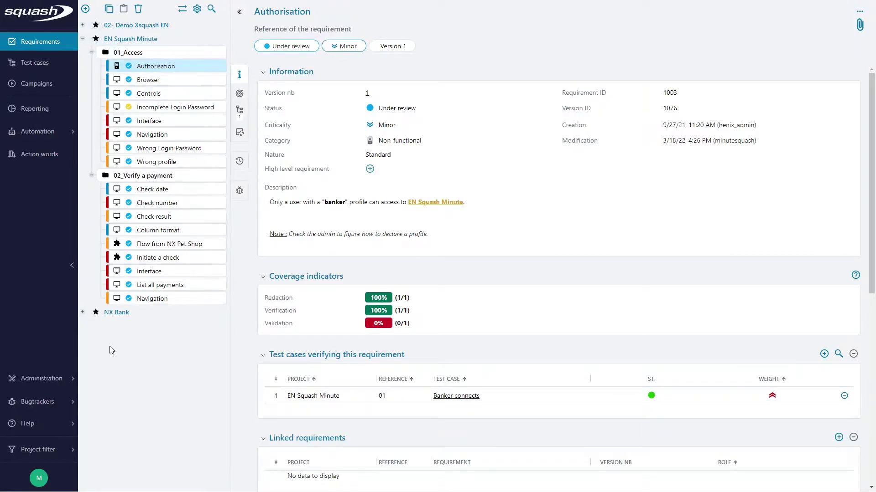
Review the projects available in the multi-project display filter and leave the selection as it is.
mouse_move(41, 452)
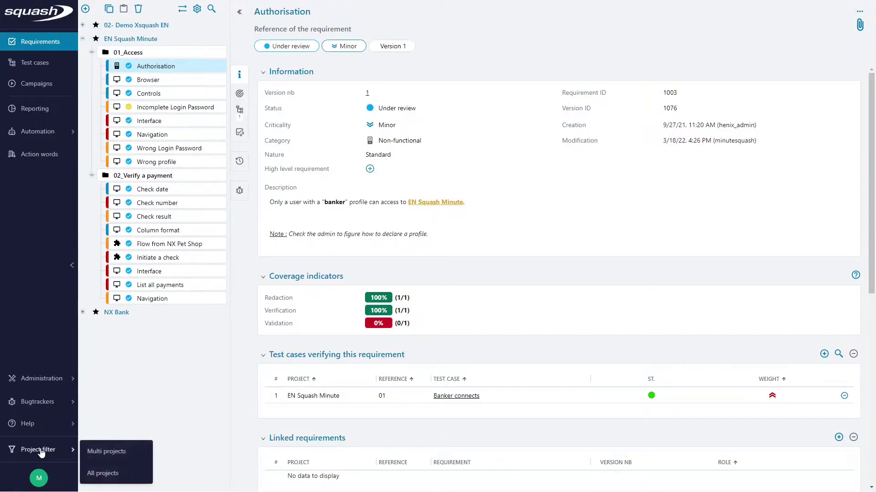
click(98, 452)
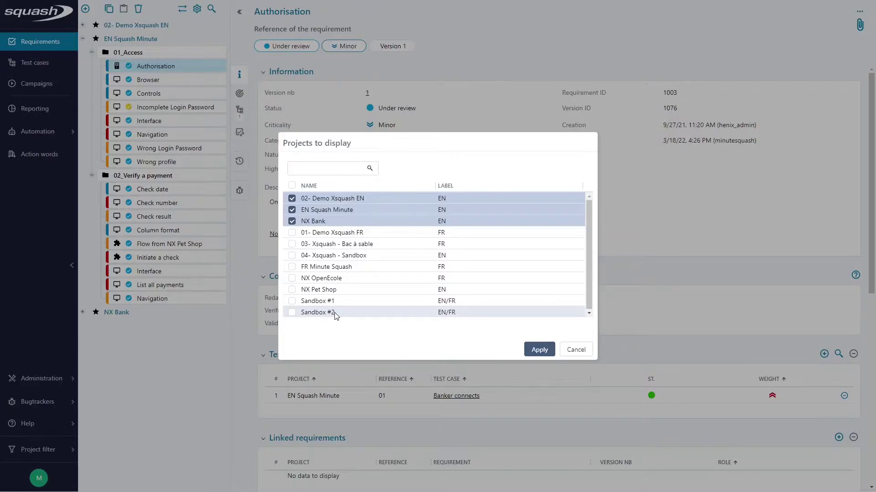
click(585, 354)
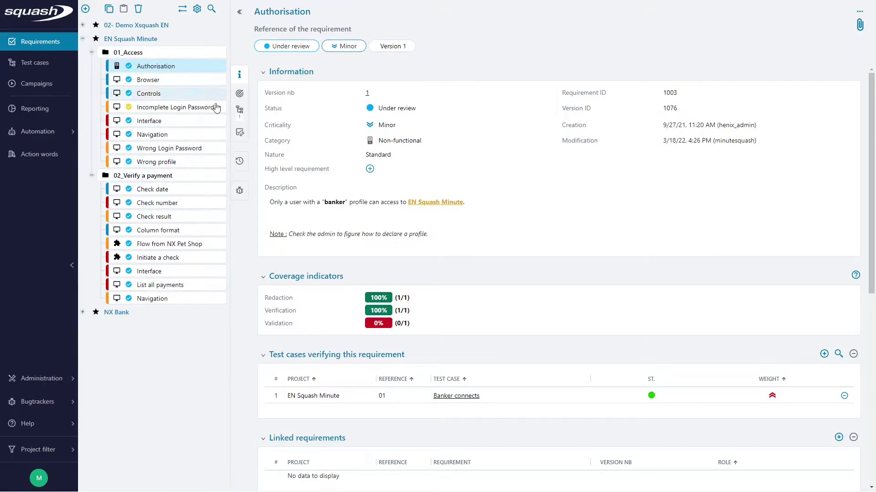
Set the reference of the Authorisation requirement in the 01_Access folder to 0.1.
click(189, 82)
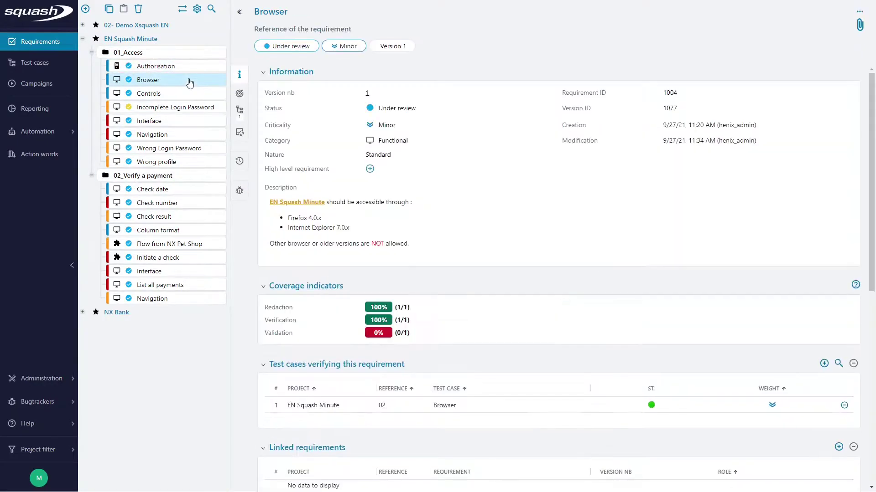
click(189, 67)
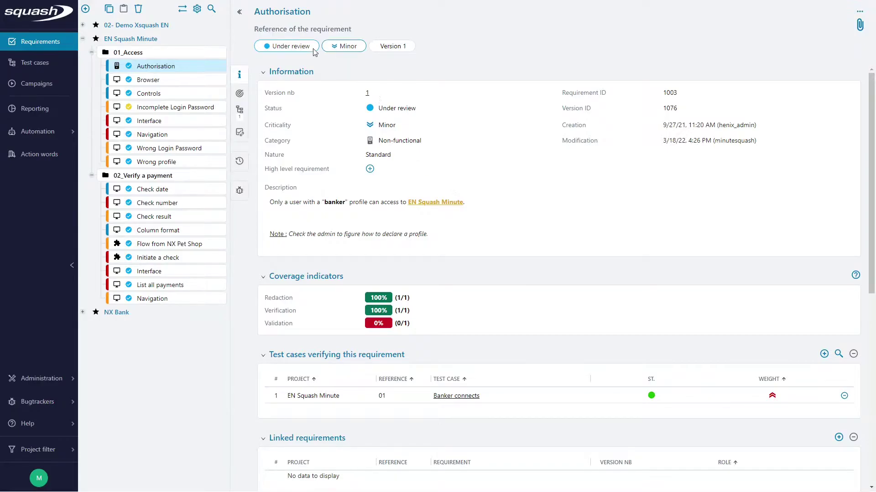
click(266, 30)
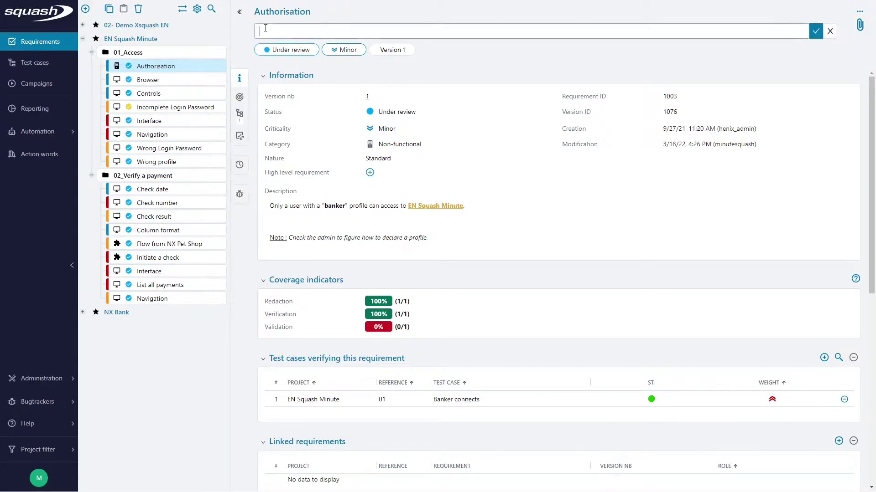
text(0.4)
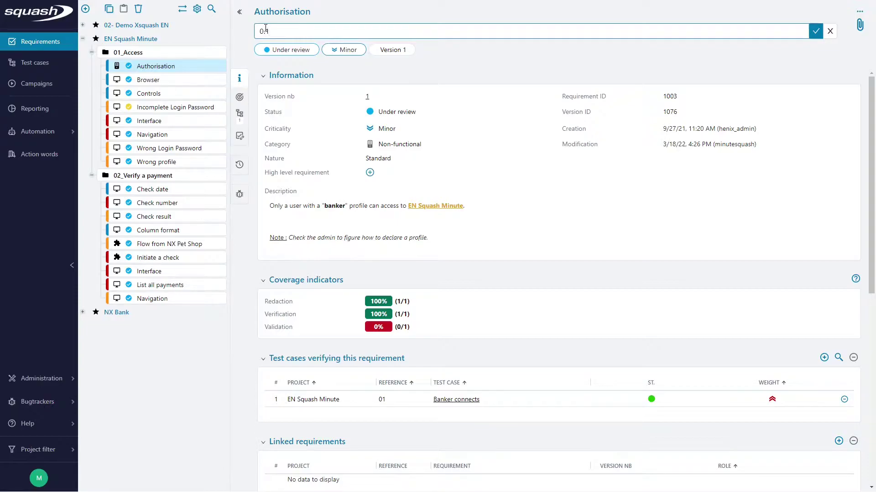
click(815, 31)
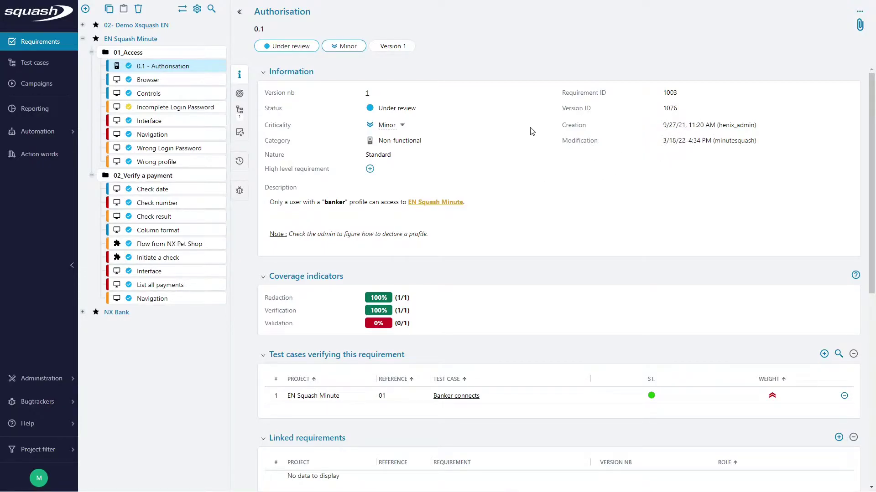
Set the Authorisation requirement's criticality to Major.
click(397, 129)
click(410, 130)
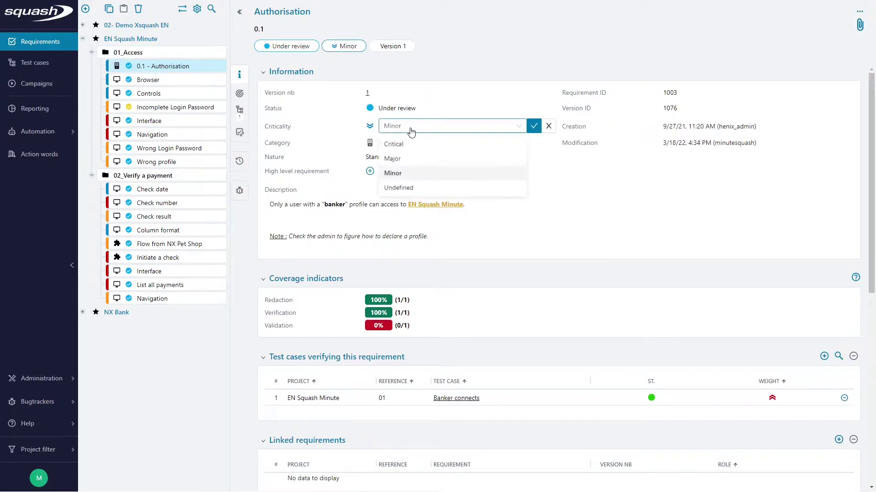
click(406, 163)
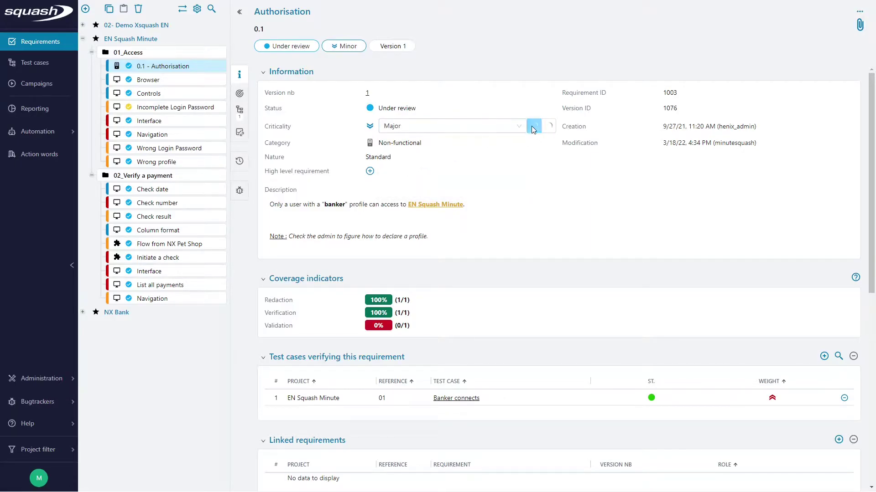
Examine the Authorisation requirement's description editor, collapsible sections and list of verifying test cases.
click(357, 209)
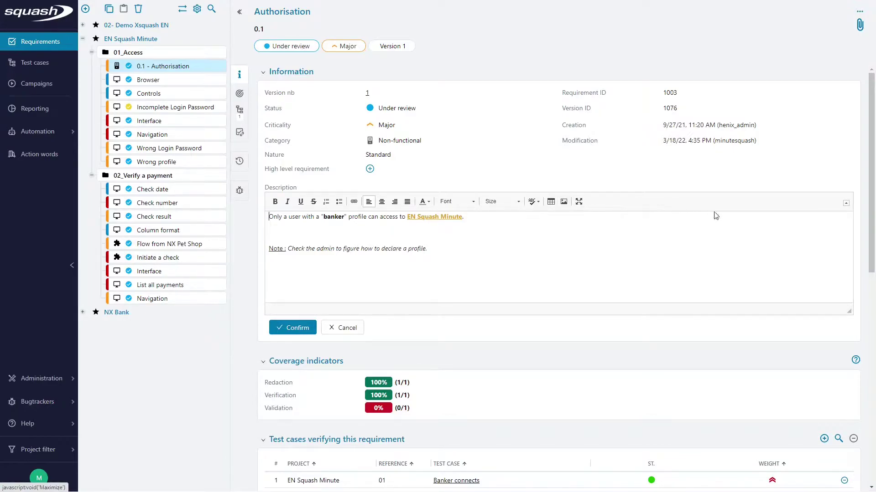
click(284, 332)
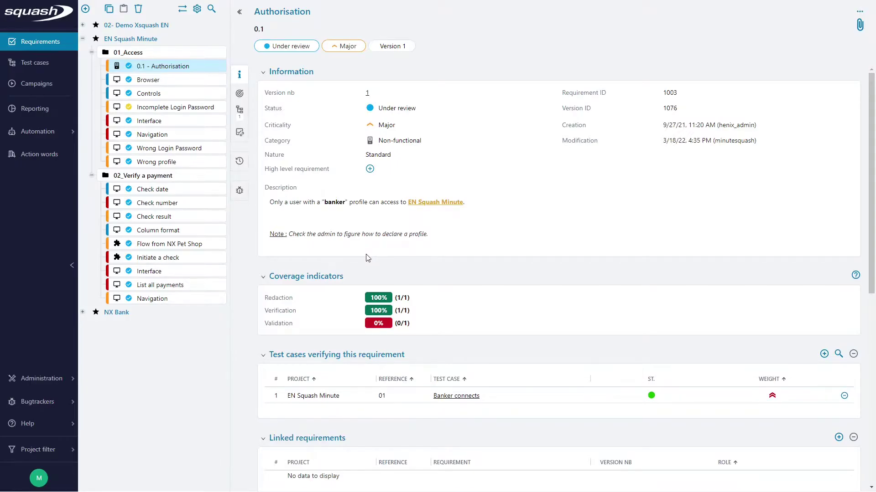
double_click(288, 277)
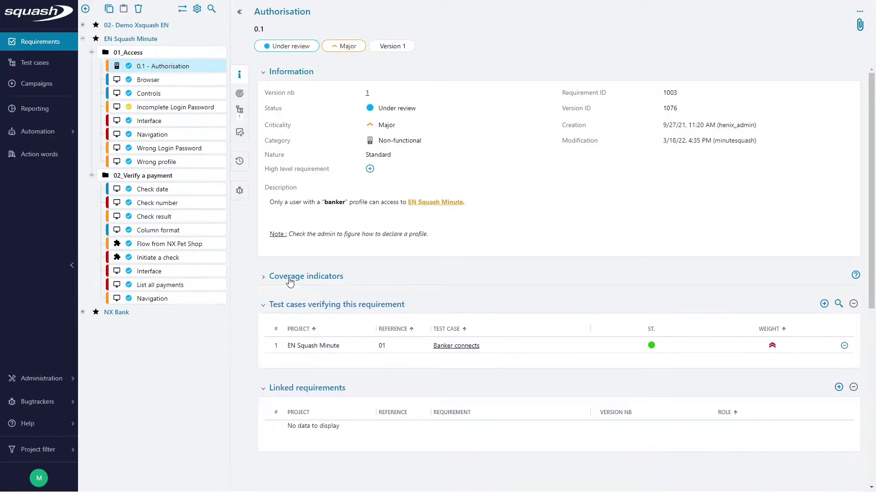
click(281, 445)
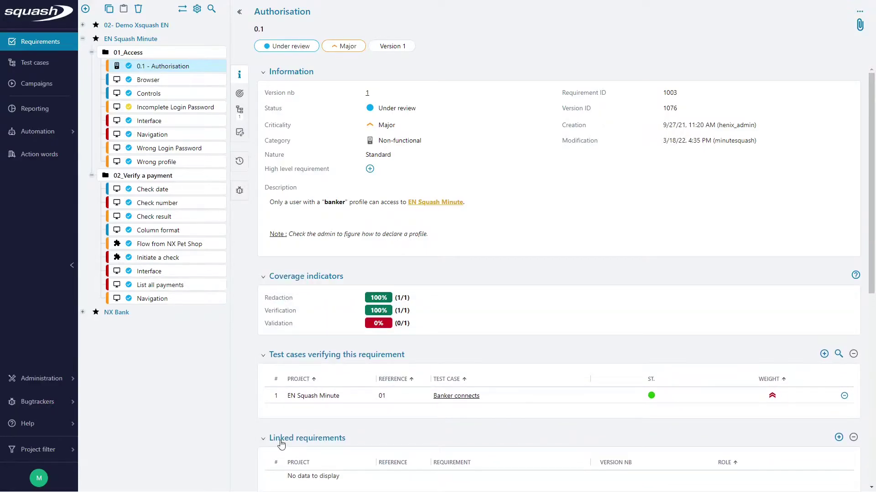
click(281, 445)
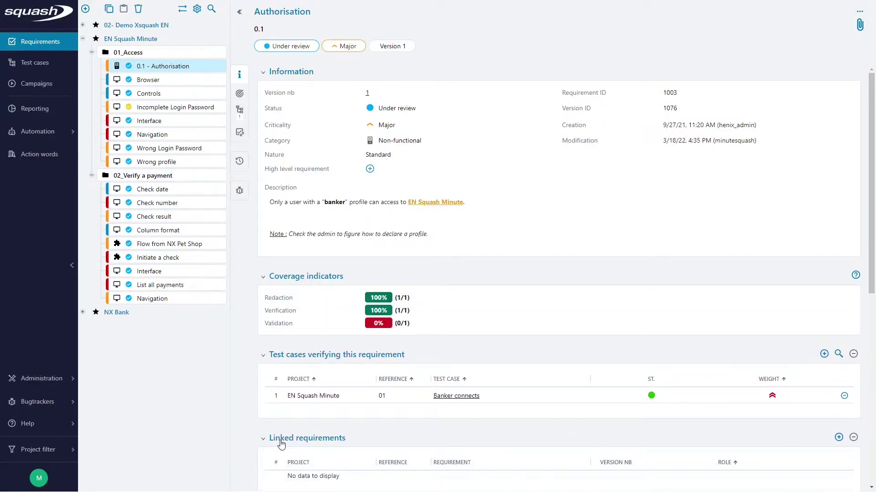
click(242, 113)
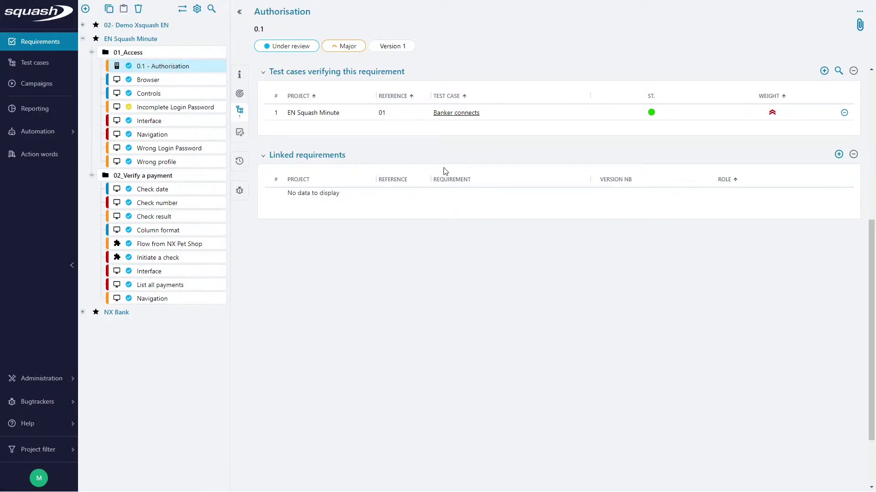
Show the Authorisation requirement's web address in the browser and return to the full-screen view.
click(439, 27)
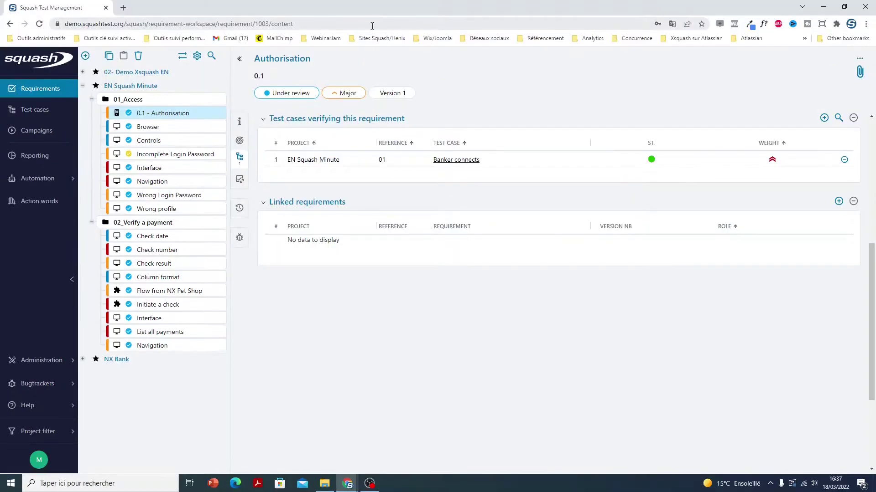
click(304, 24)
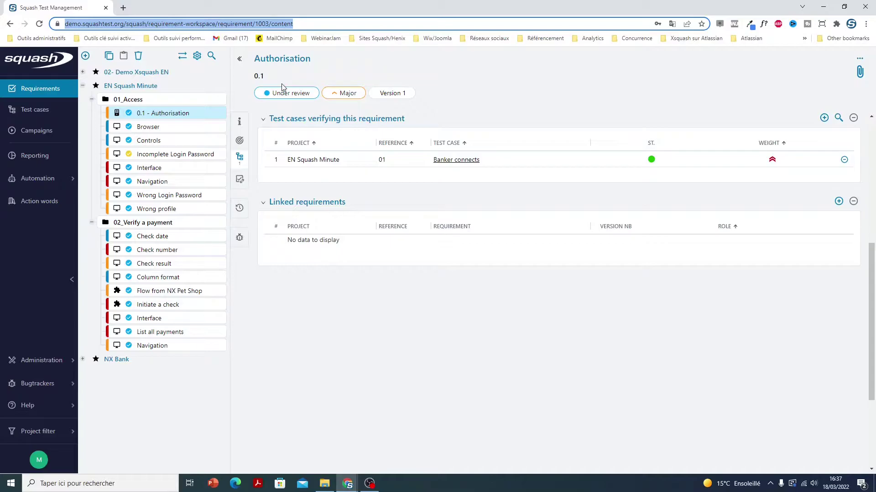
key(F11)
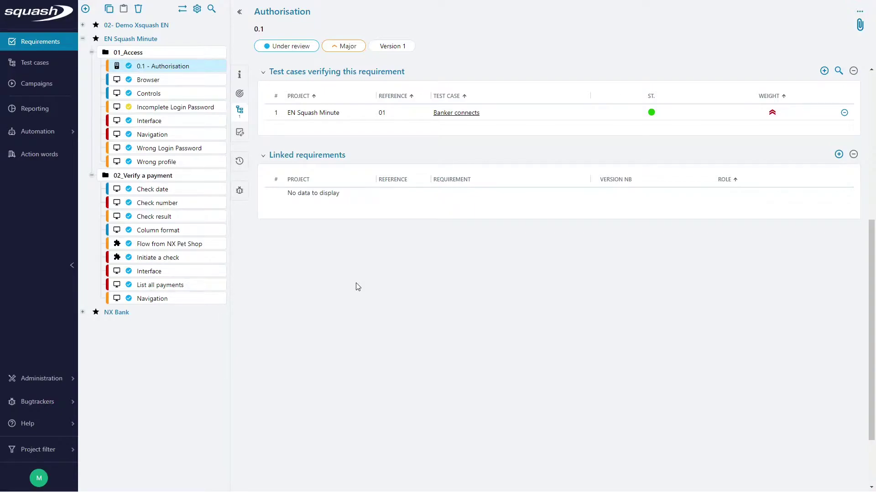
Open the Test cases workspace with the Browser test case displayed, and expand the 02- Demo Xsquash EN project.
click(44, 67)
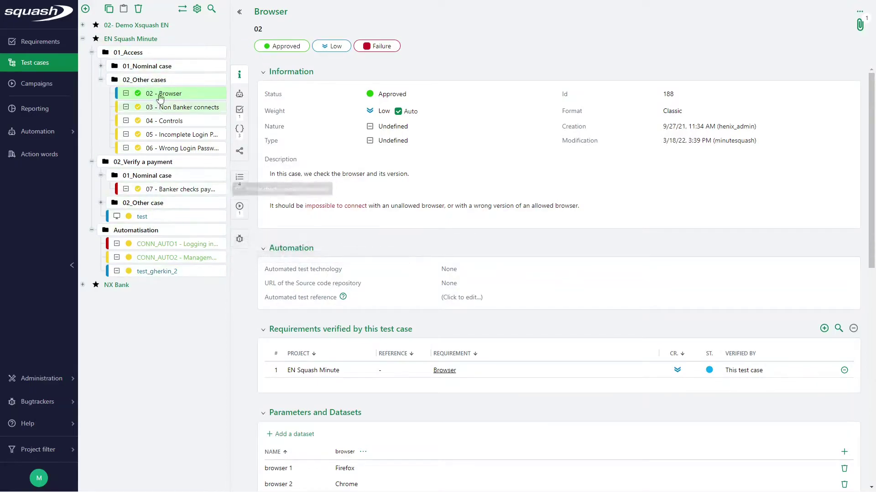
click(83, 26)
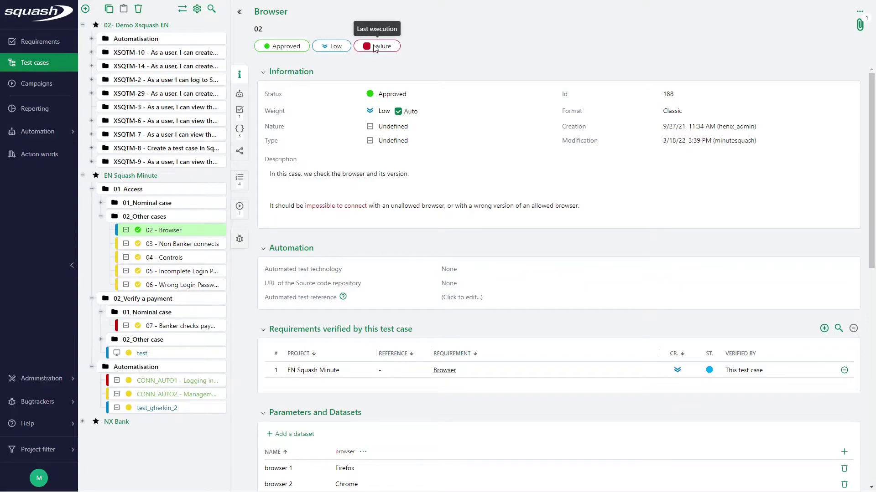
Attach the file Script démo Squash 2022.docx to the Browser test case and close the attachments.
click(860, 24)
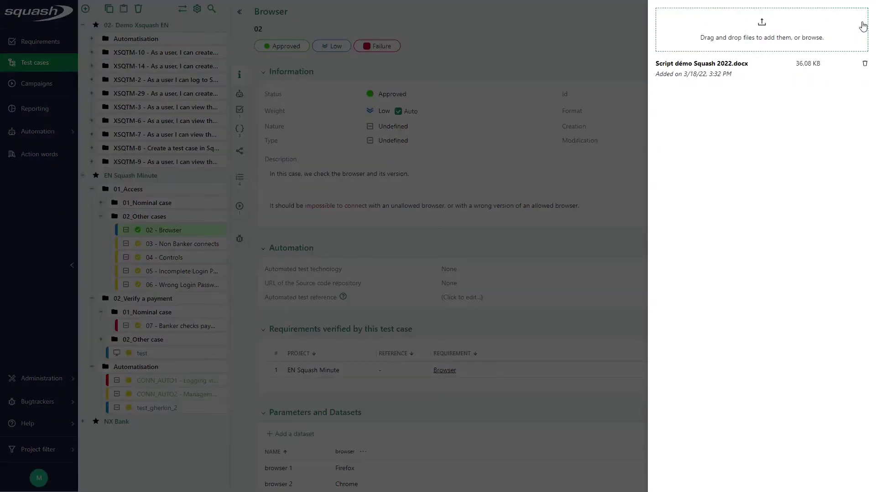
click(742, 40)
click(273, 102)
click(807, 460)
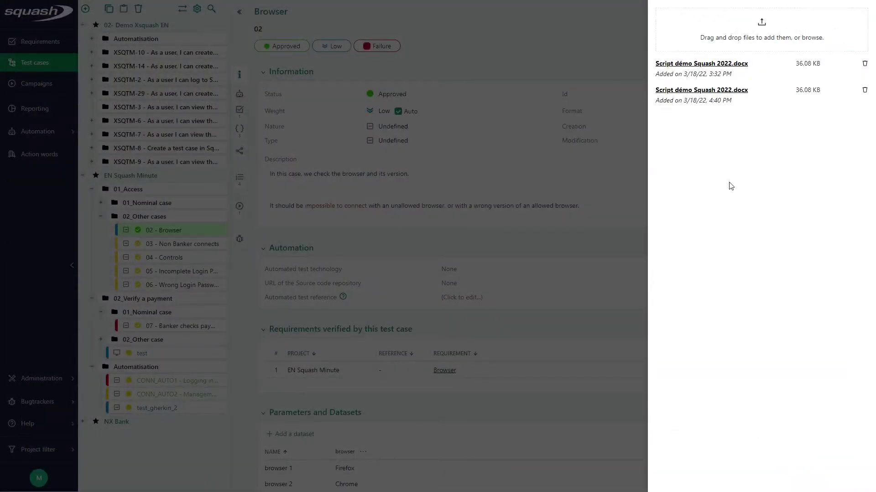
click(618, 174)
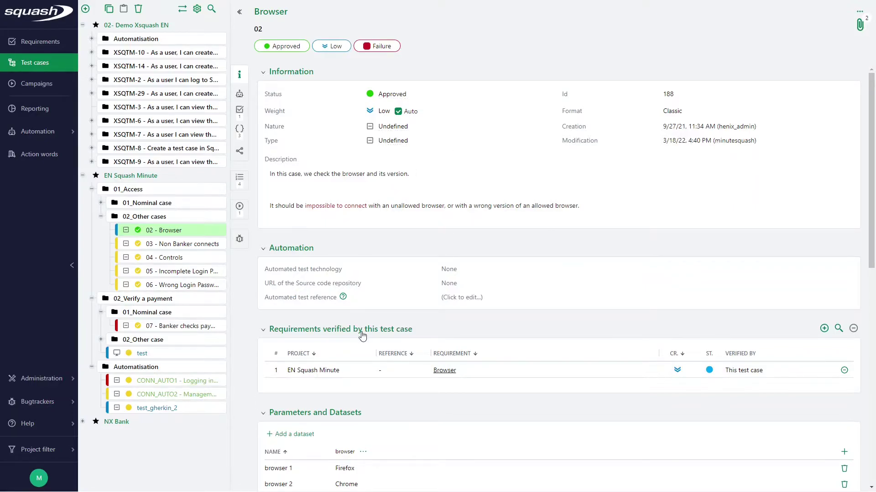
Link the Controls, Incomplete Login Password and Interface requirements from 01_Access to the Browser test case.
click(241, 115)
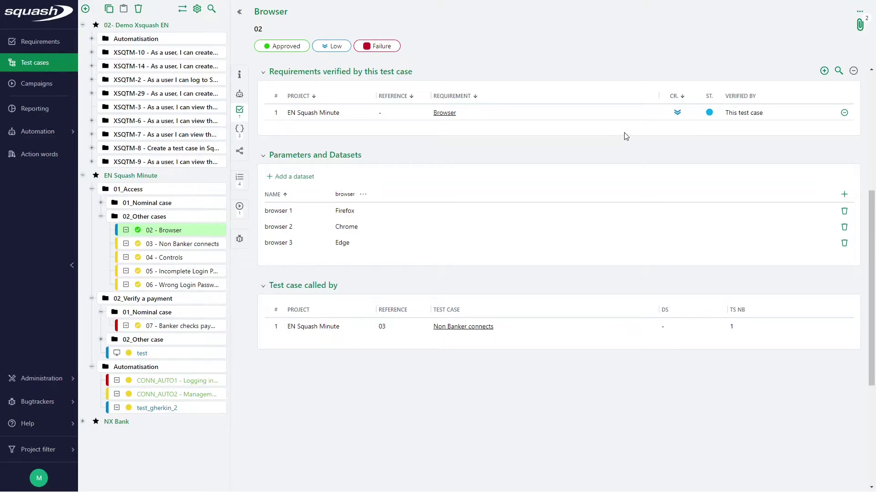
click(824, 71)
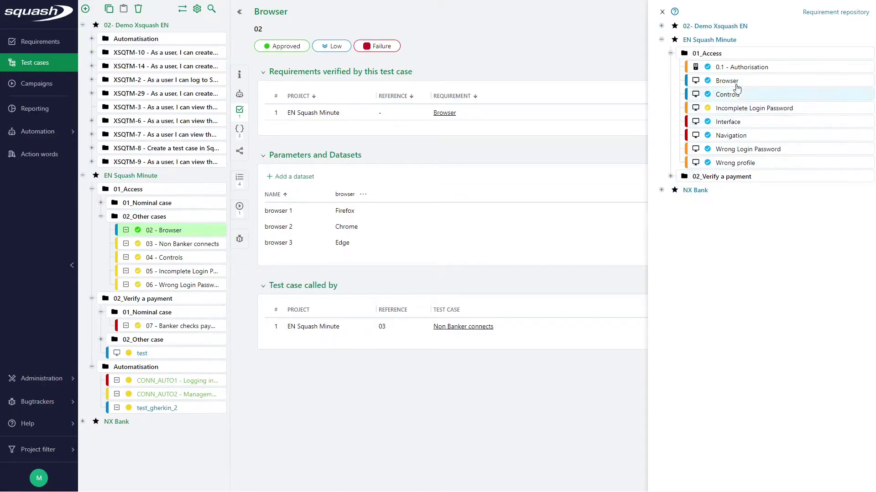
click(732, 98)
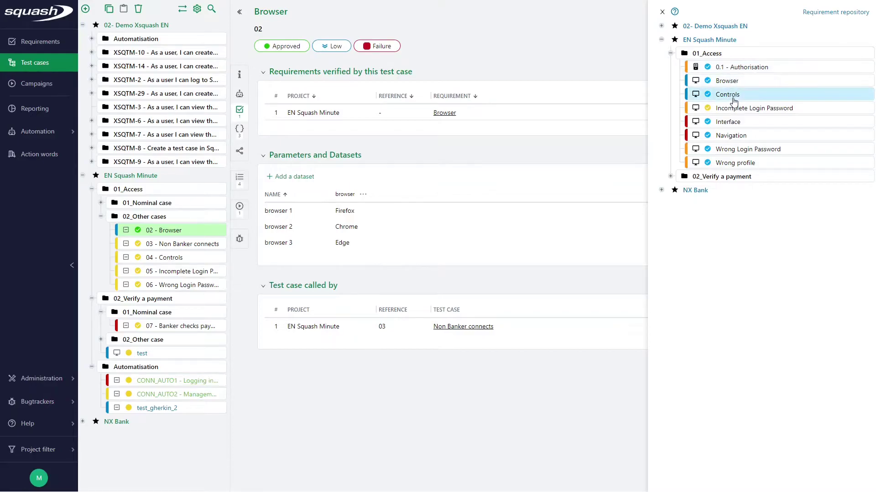
shift+click(735, 127)
drag(743, 112, 446, 132)
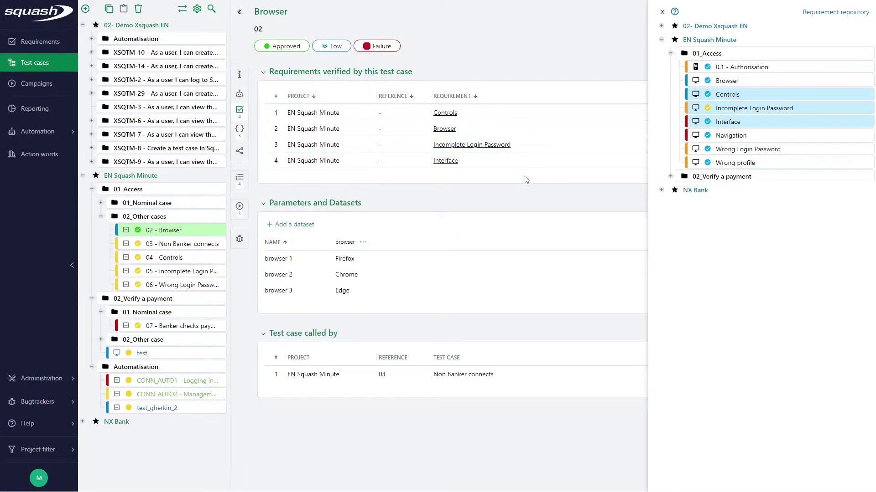
Close the requirement repository, view the details of the linked Interface requirement and return to the Browser test case.
click(663, 12)
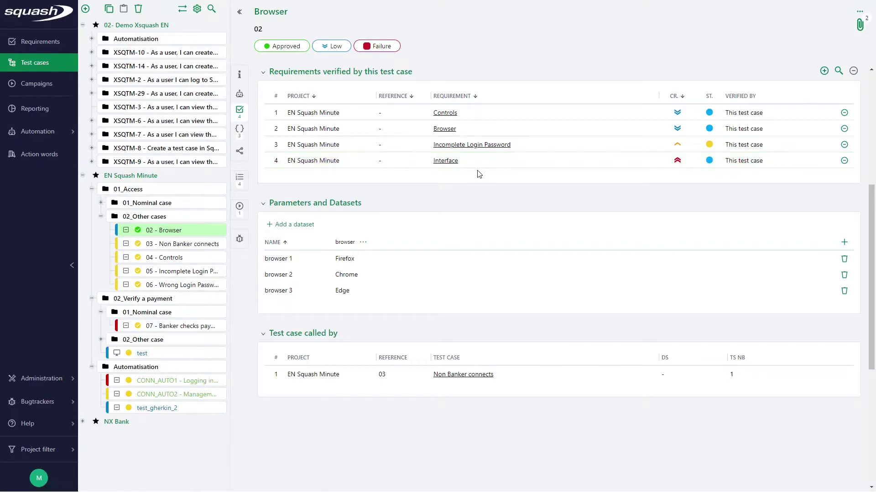
click(446, 169)
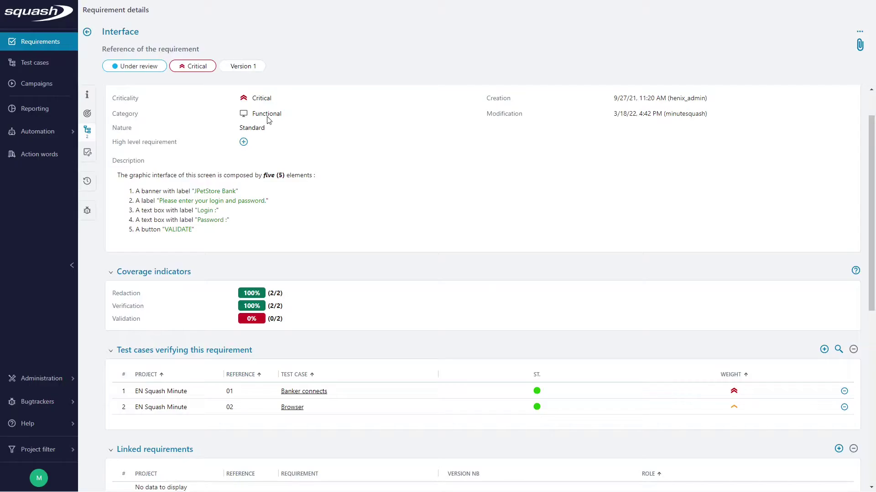
click(87, 31)
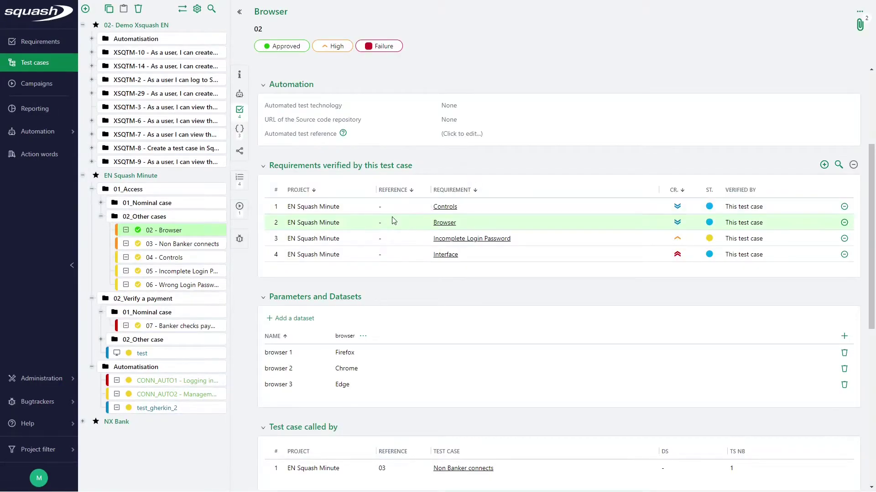
Remove the Incomplete Login Password, Browser and Interface requirements from those verified by the Browser test case.
click(272, 244)
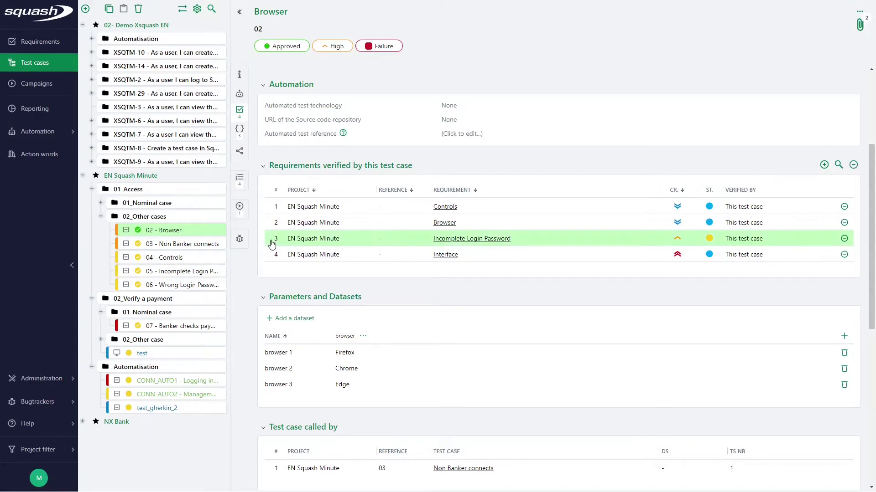
click(844, 239)
click(510, 280)
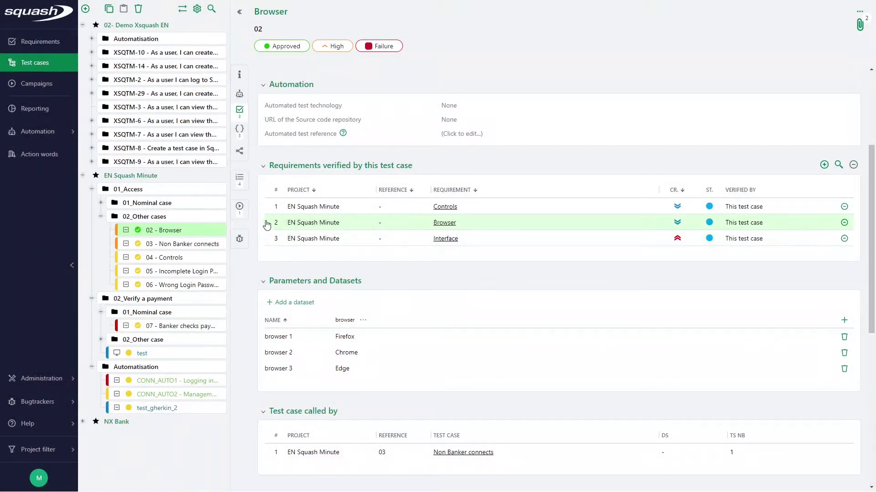
click(269, 222)
shift+click(272, 244)
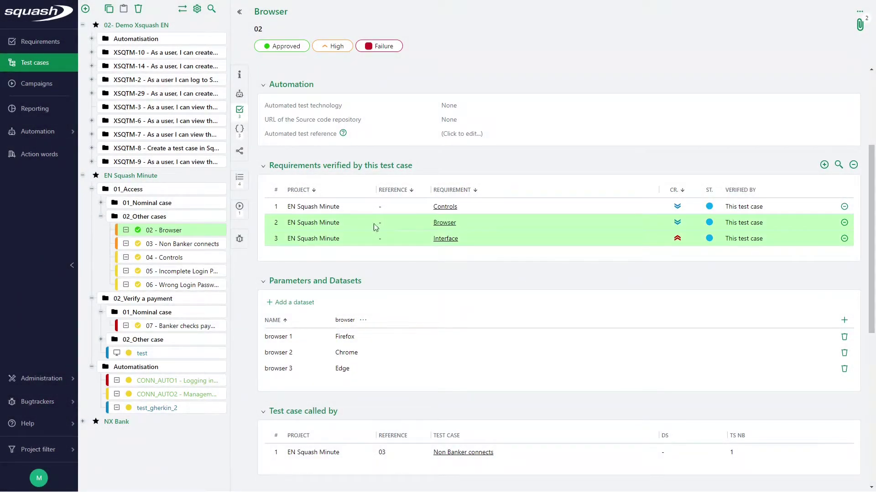
click(853, 165)
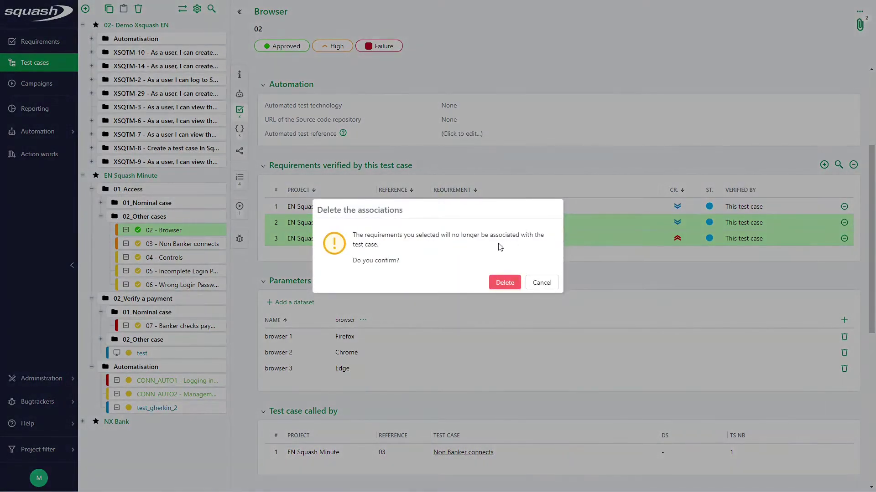
click(503, 283)
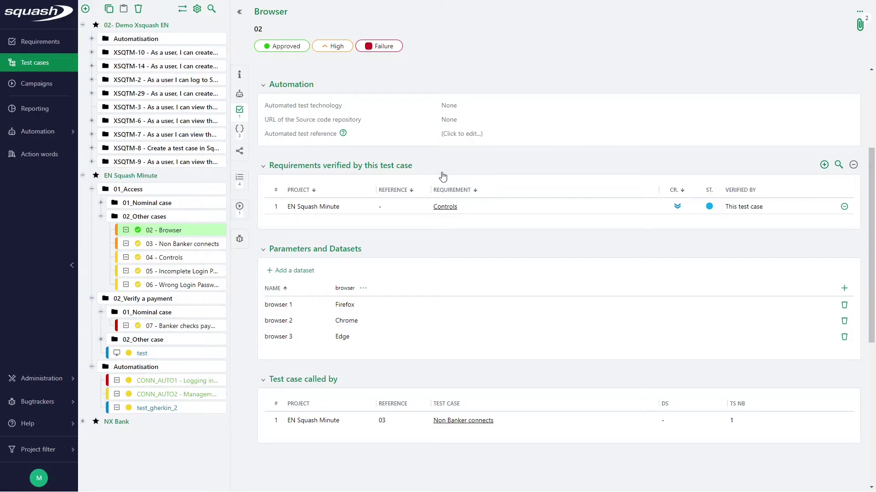
Show the Browser test case's prerequisites and test steps, and open the fourth step's action for editing before closing it.
click(239, 178)
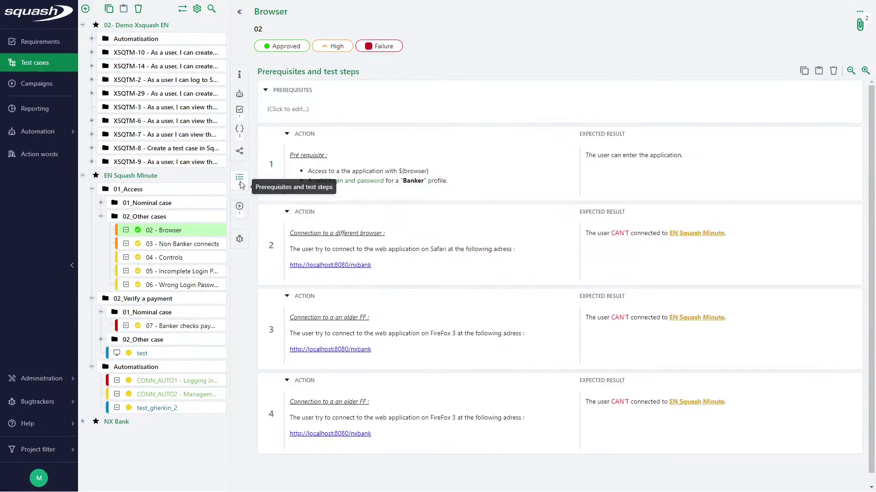
click(343, 108)
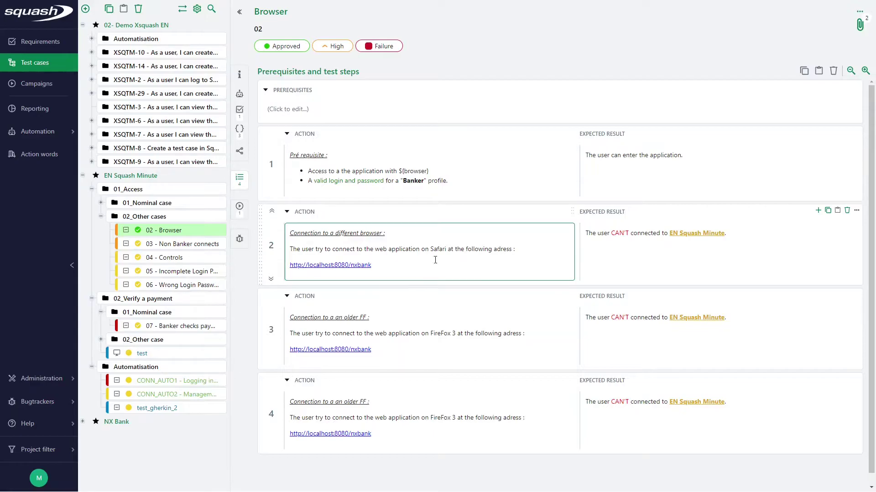
click(399, 418)
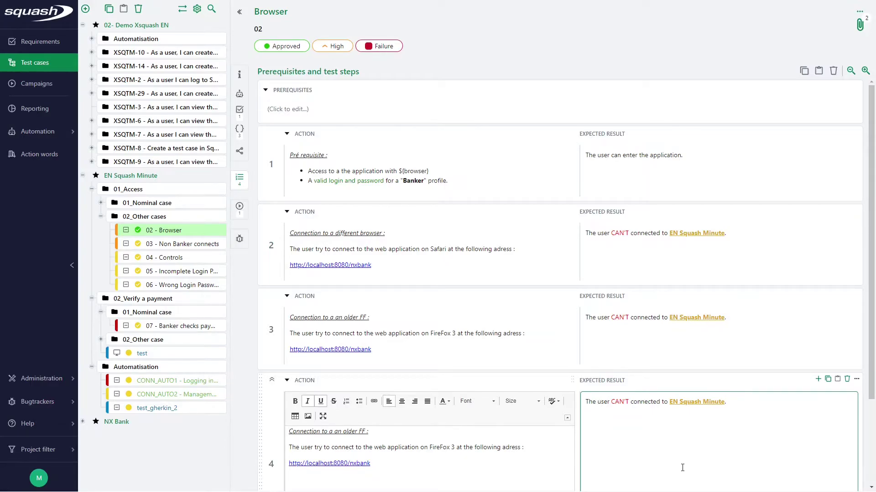
click(291, 287)
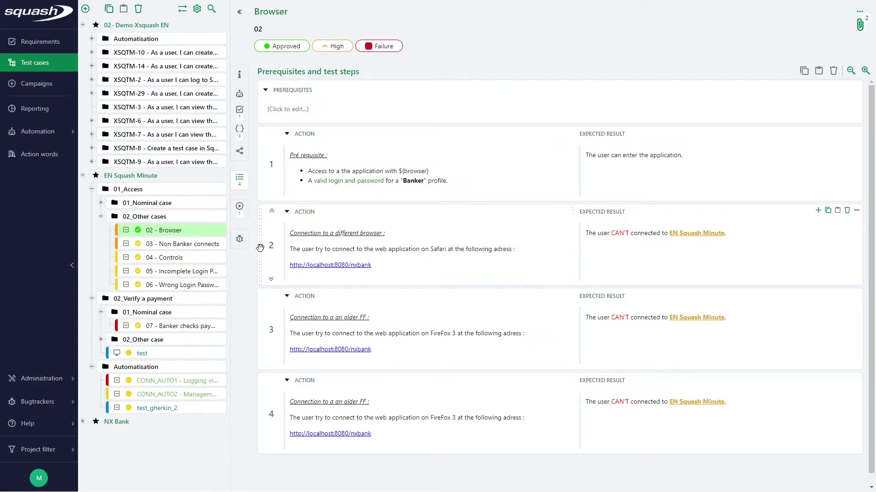
Move the second test step above the first and back again, and open and confirm the first step's expected result.
drag(260, 248, 263, 196)
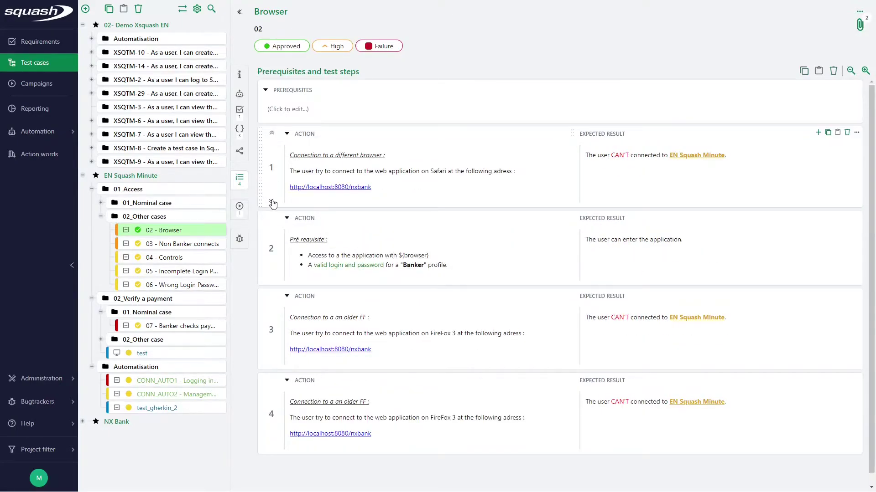
click(271, 203)
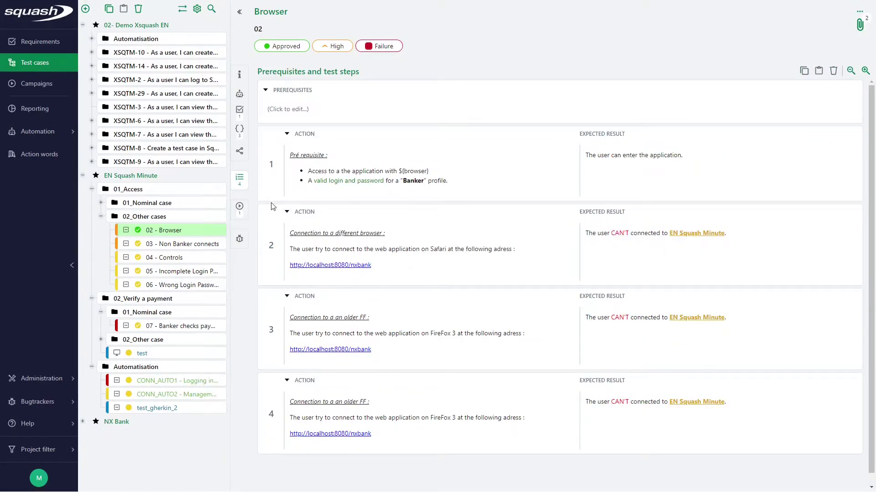
click(688, 169)
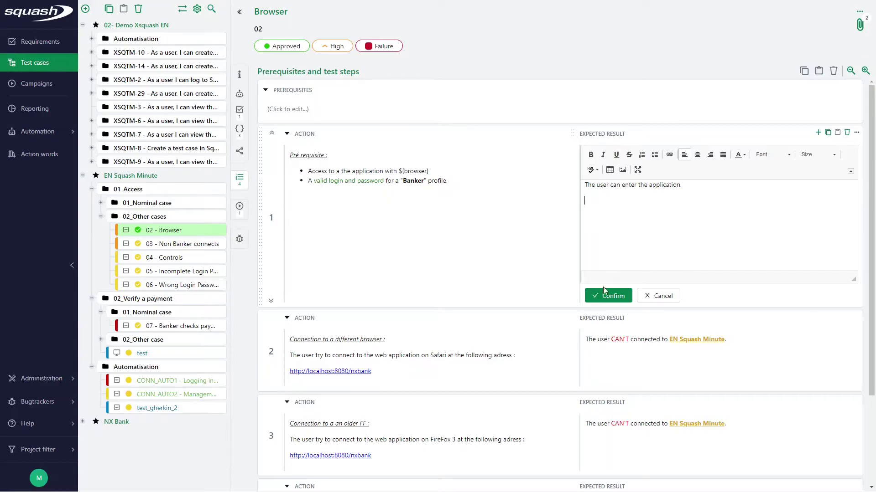
click(617, 296)
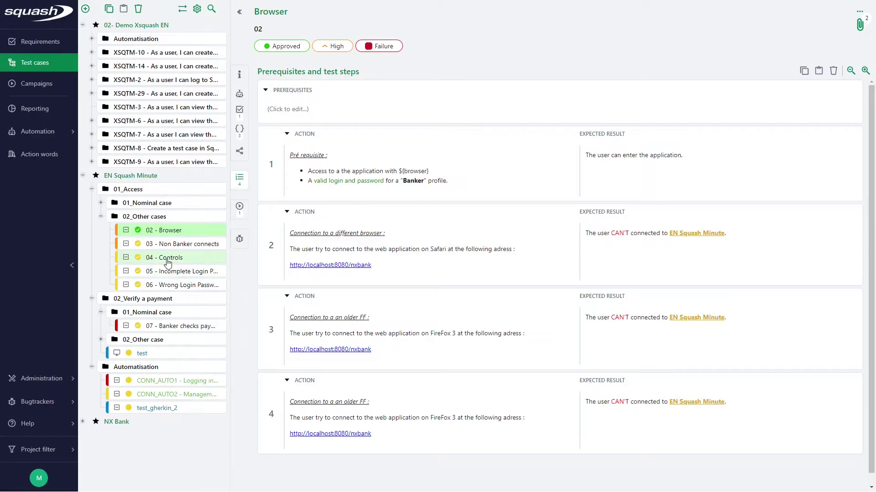
Insert a call to the Controls test case before the first step, and open the additional options of the "Connection to a different browser" step.
drag(168, 263, 412, 137)
click(857, 234)
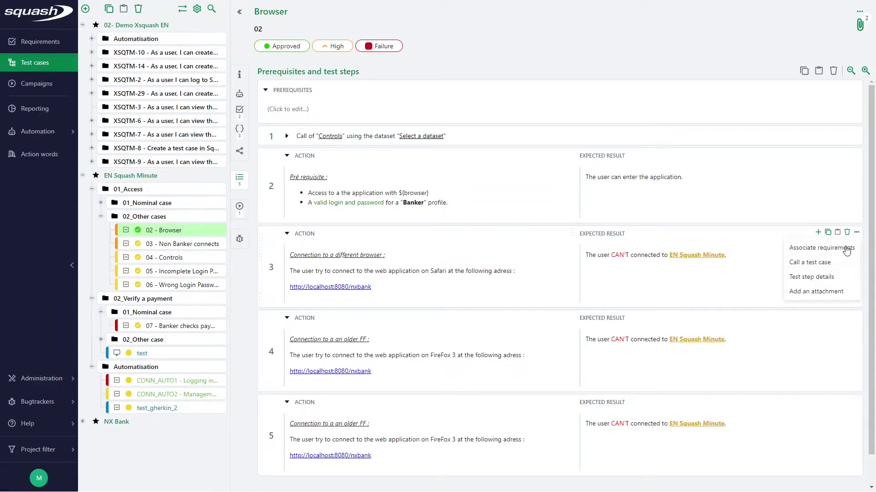
click(827, 265)
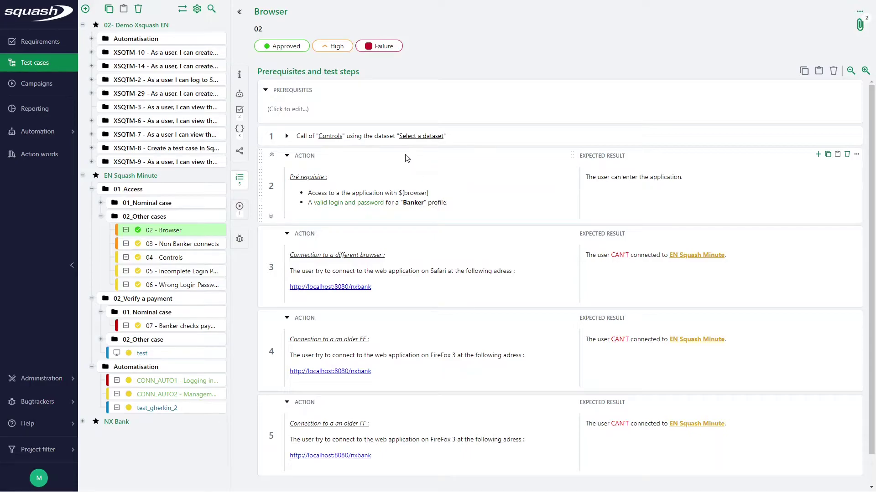
View the Browser test case's parameters and datasets, followed by its general information.
click(237, 133)
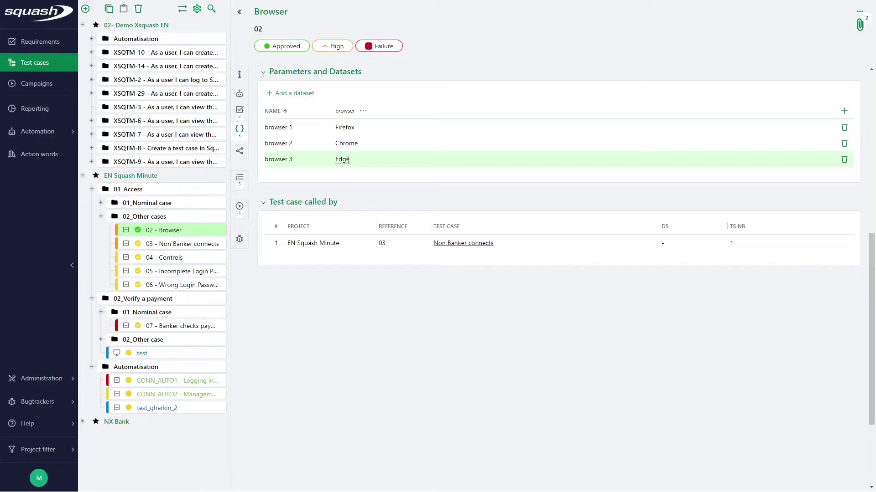
click(237, 75)
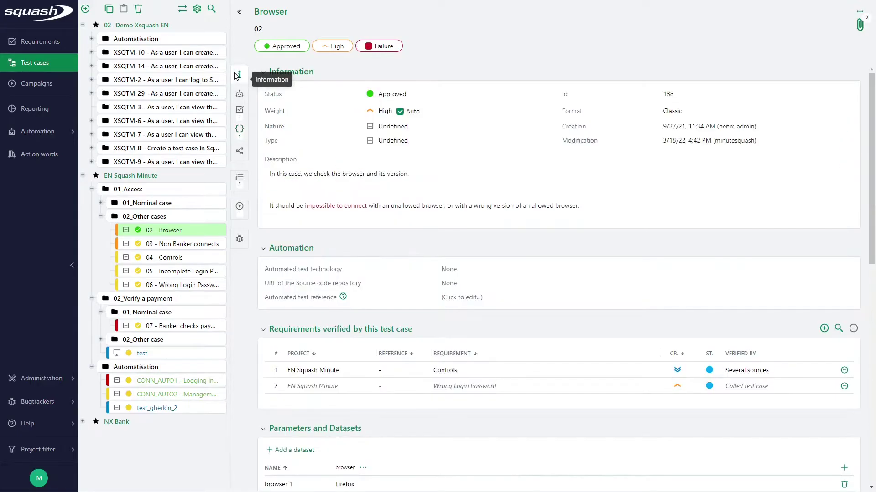
In the CONN_AUTO1 test case's steps, fill in a Given action with the suggestion "The user is authenticated and accesses the home page of the application.".
click(153, 385)
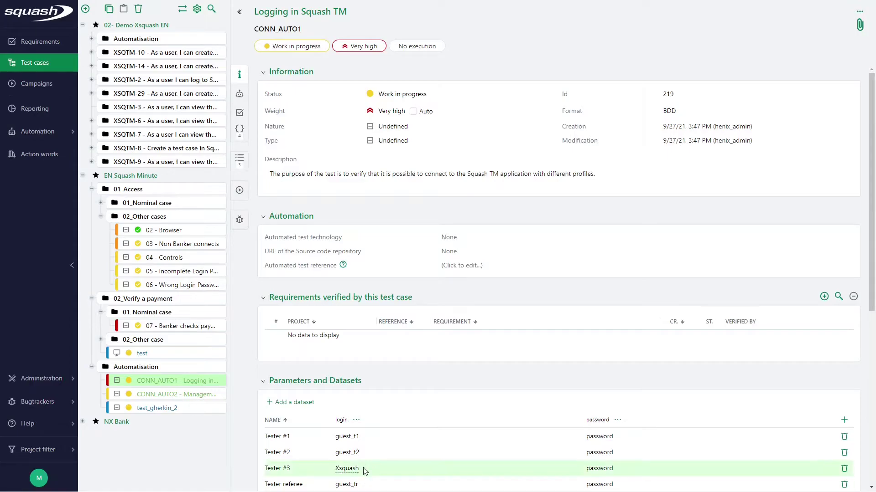
click(238, 162)
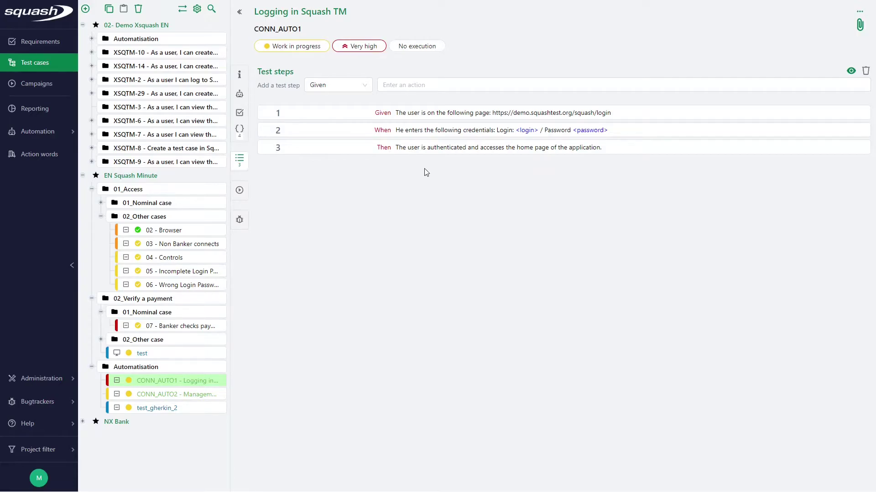
click(361, 90)
click(417, 83)
text(the user)
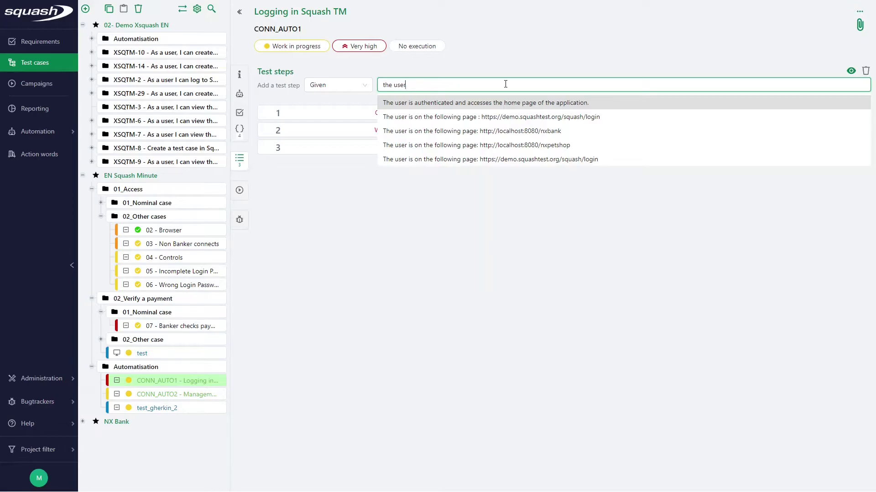
click(500, 103)
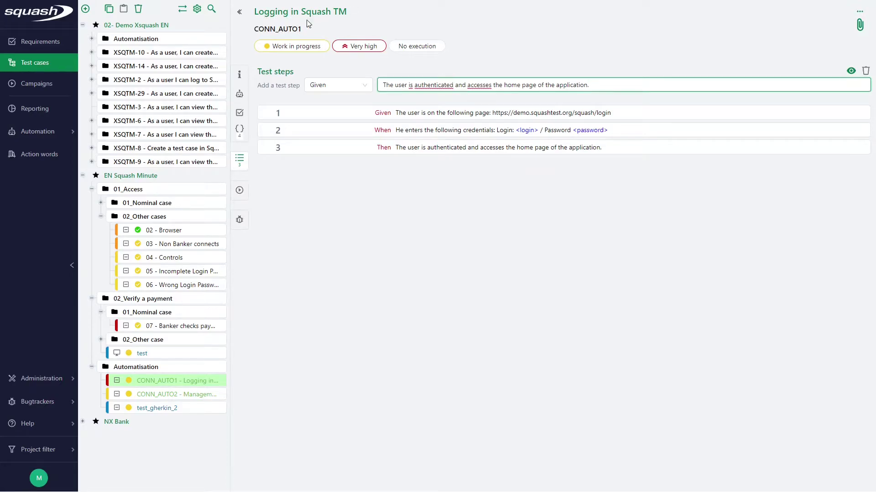
Open the test case search and view the projects available for its perimeter without changing the selection.
click(210, 9)
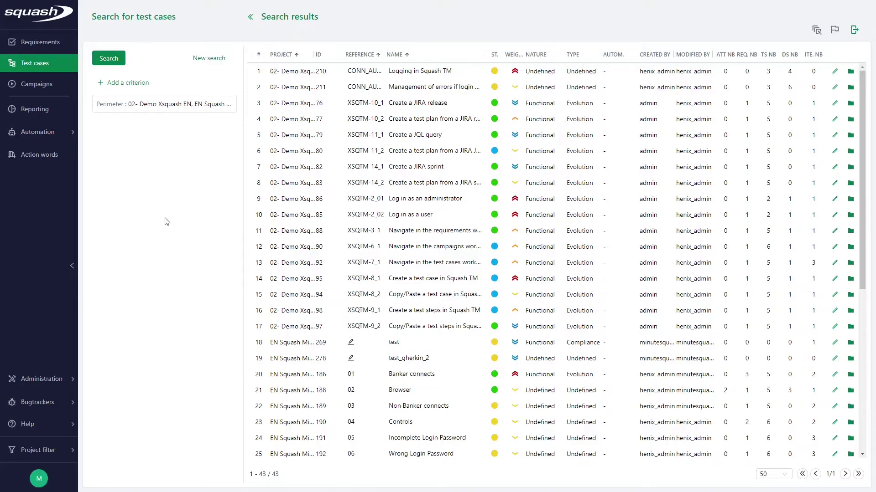
mouse_move(45, 398)
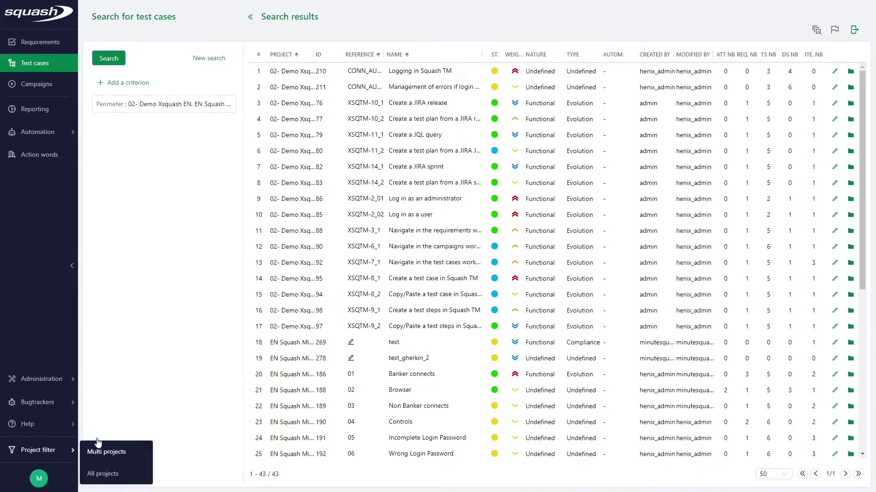
click(198, 108)
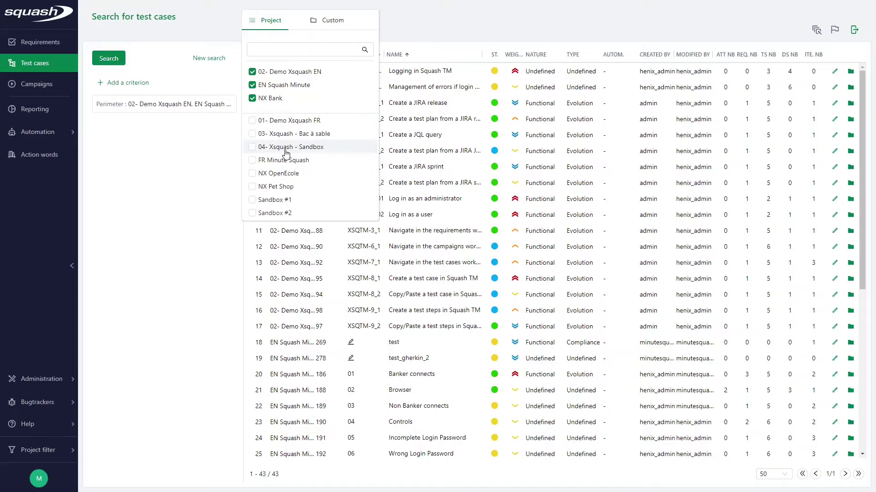
click(227, 164)
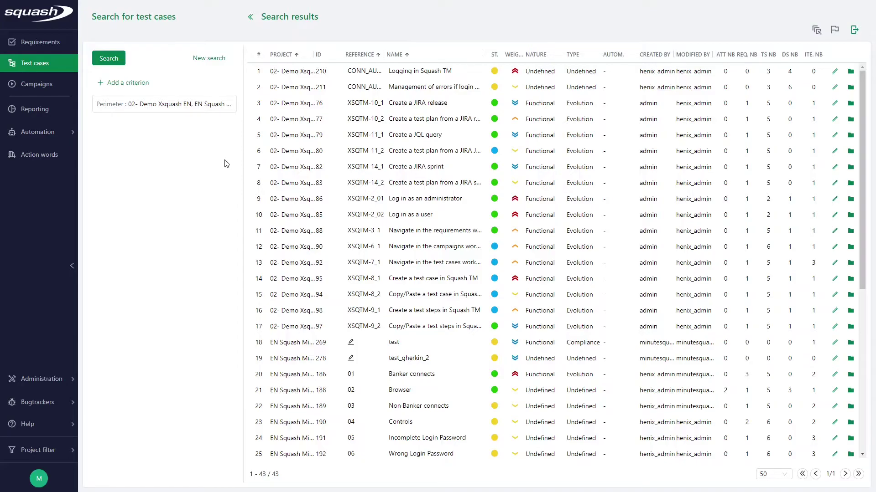
Add a Name criterion with the value "banker" to the test case search.
click(139, 84)
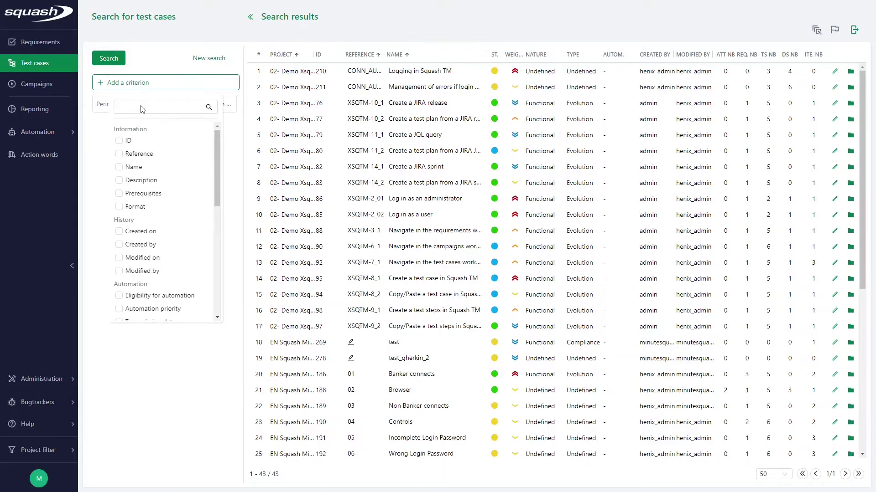
click(119, 167)
click(129, 151)
text(banker)
click(131, 169)
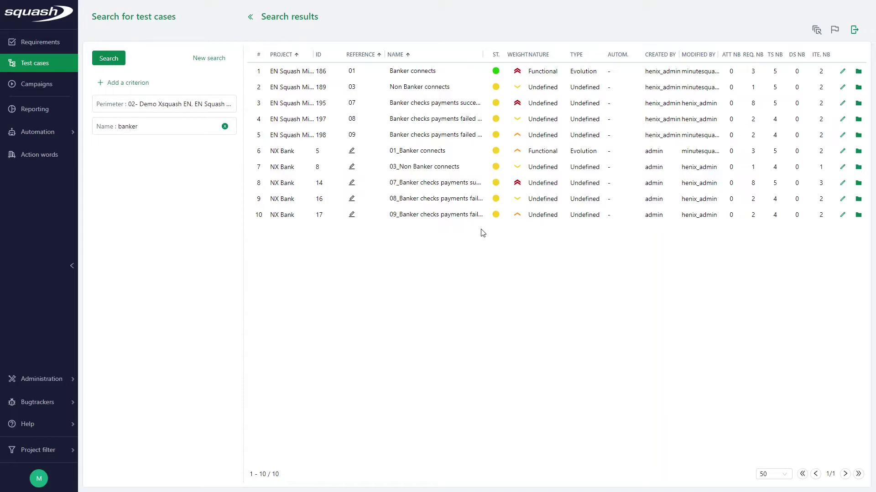
Add a Weight criterion limited to High and Very high to the test case search.
click(145, 83)
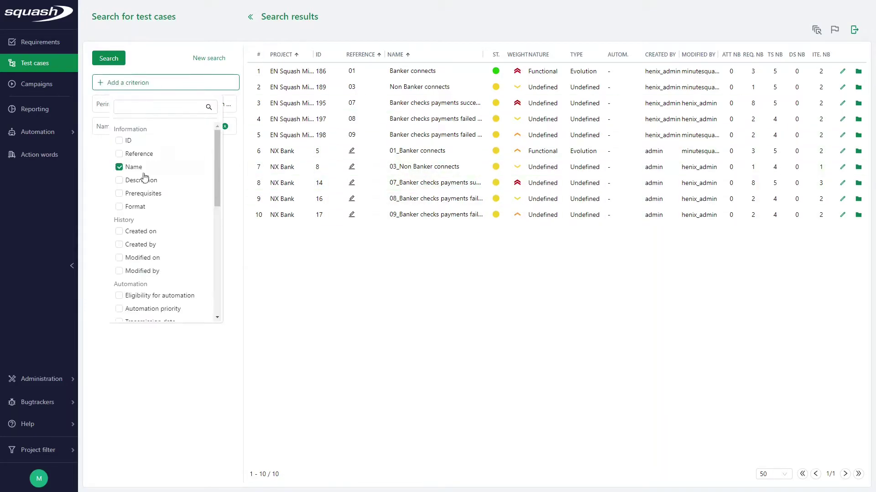
drag(217, 137, 217, 226)
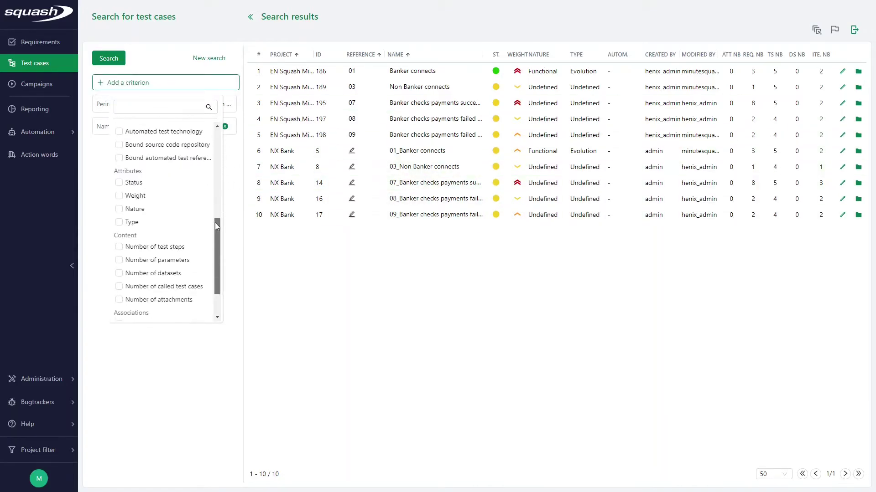
click(119, 195)
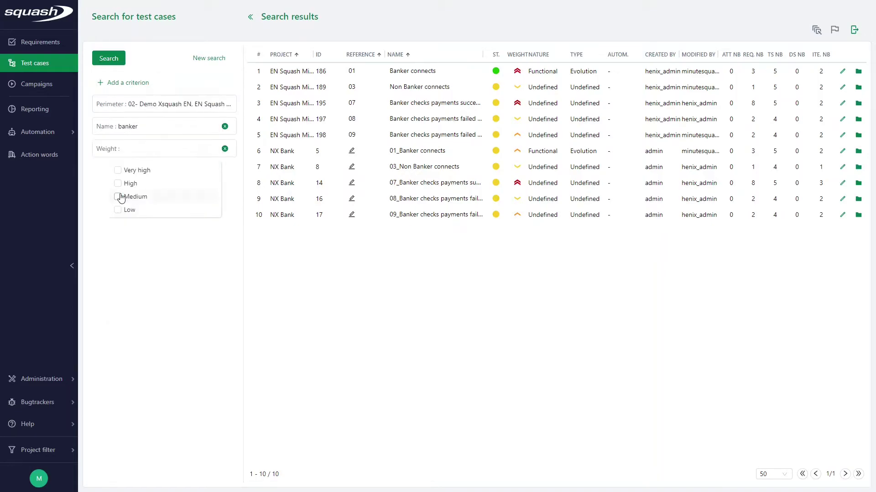
click(118, 183)
click(117, 170)
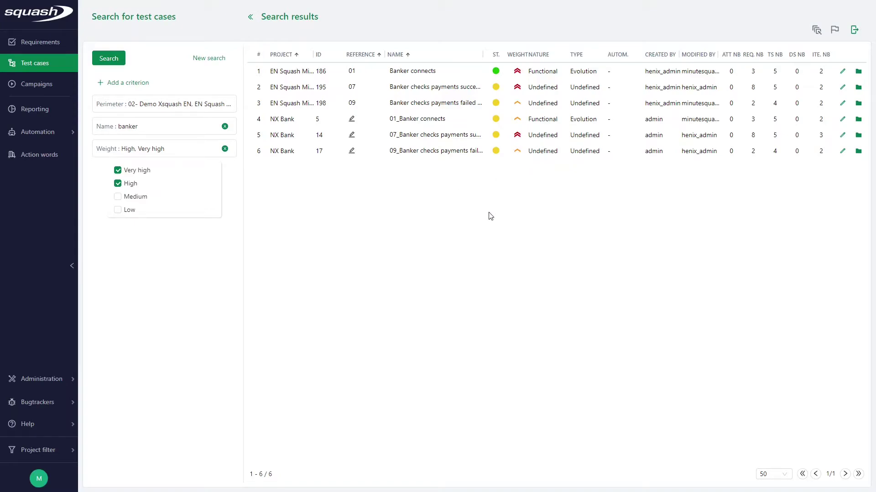
click(489, 227)
Set the weight of the first four test cases in the search results to Very high, and select those four again.
click(258, 70)
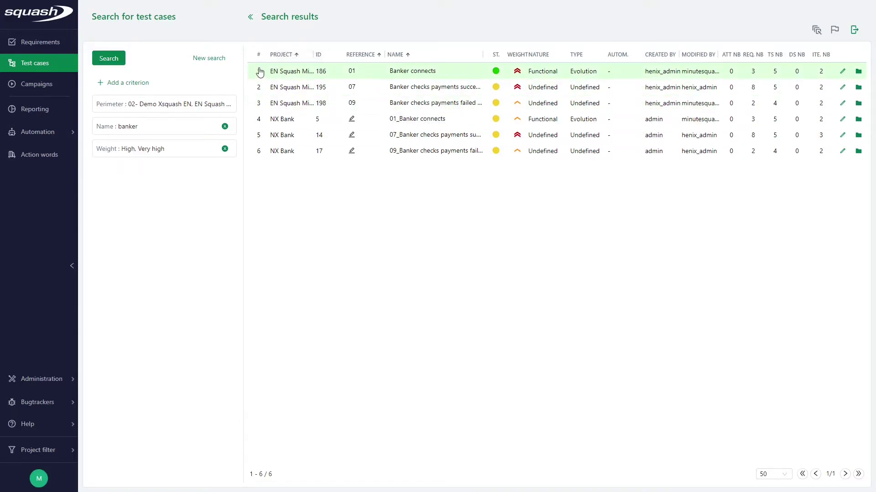
shift+click(256, 123)
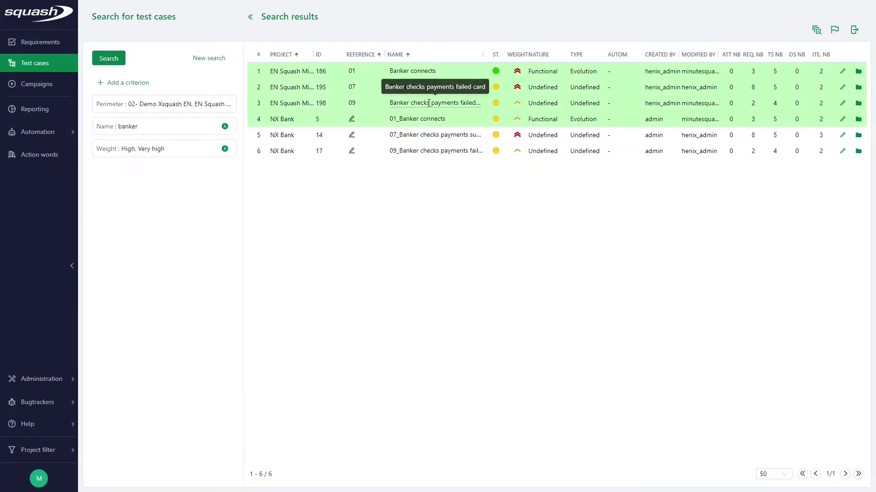
click(817, 31)
click(291, 216)
click(492, 219)
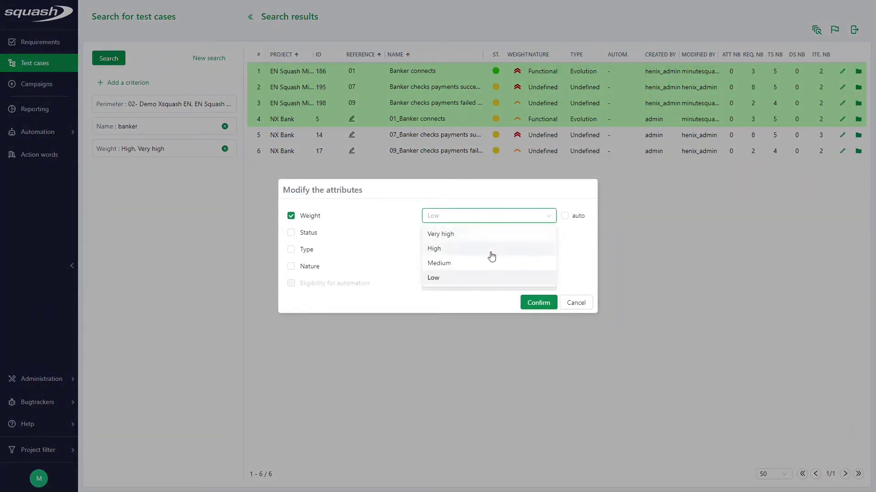
click(482, 234)
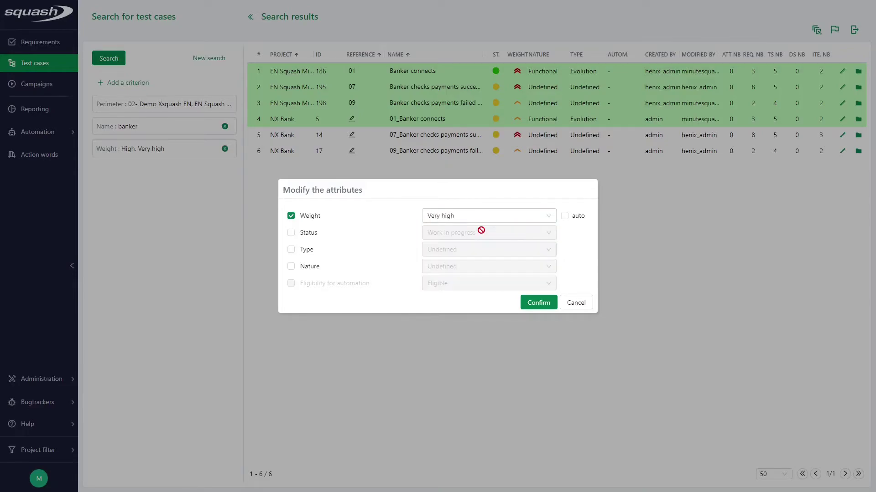
click(538, 303)
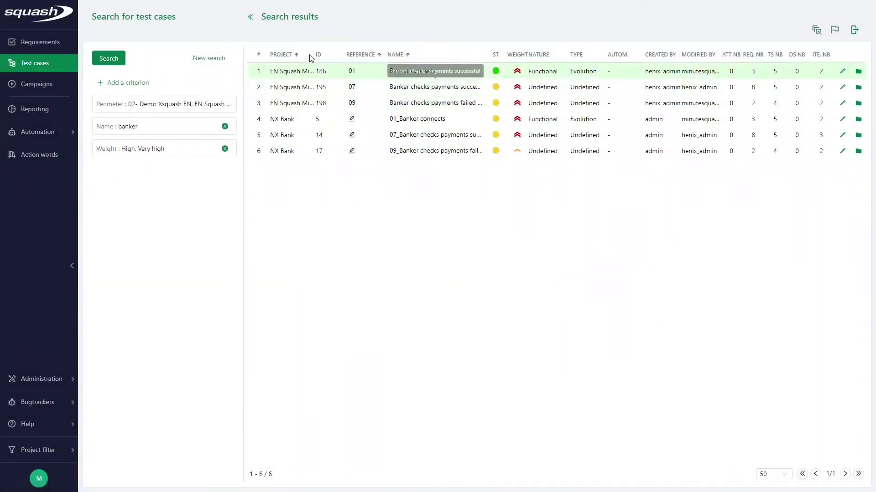
click(252, 76)
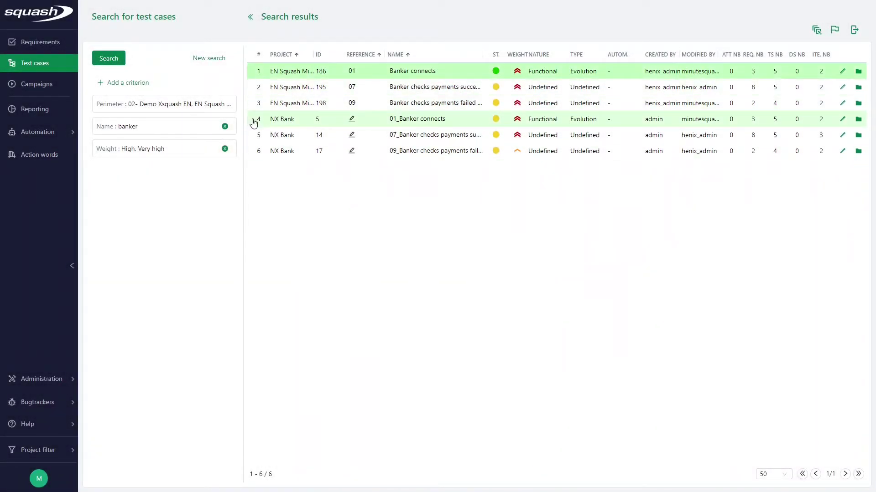
shift+click(254, 122)
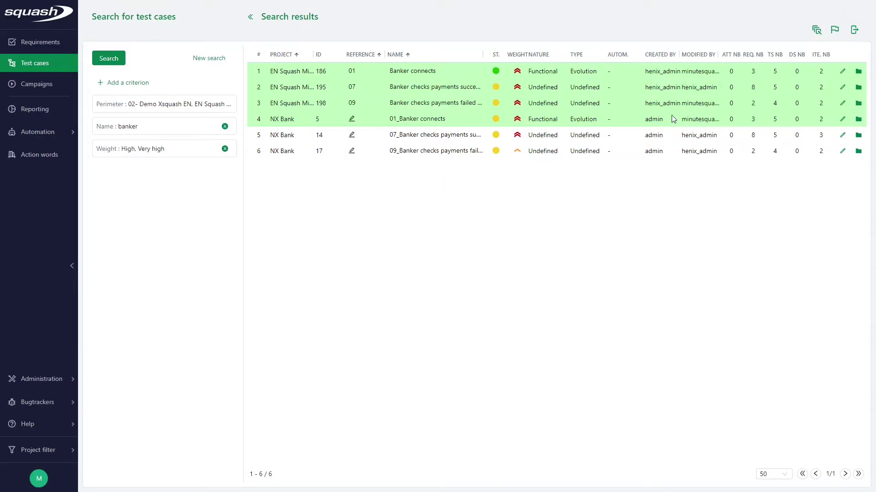
In the Test cases workspace, compare the dashboards of the 01_Nominal case and 02_Other cases folders under 01_Access with the EN Squash Minute project's dashboard.
click(54, 63)
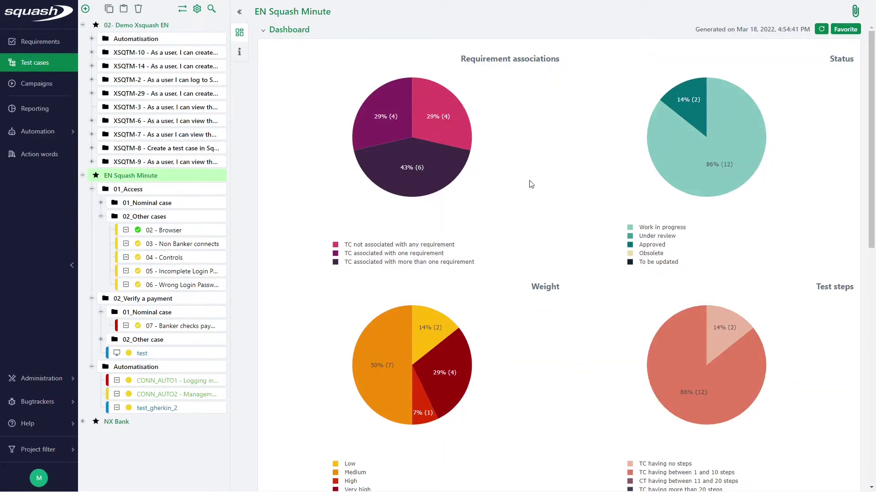
mouse_move(418, 316)
click(185, 202)
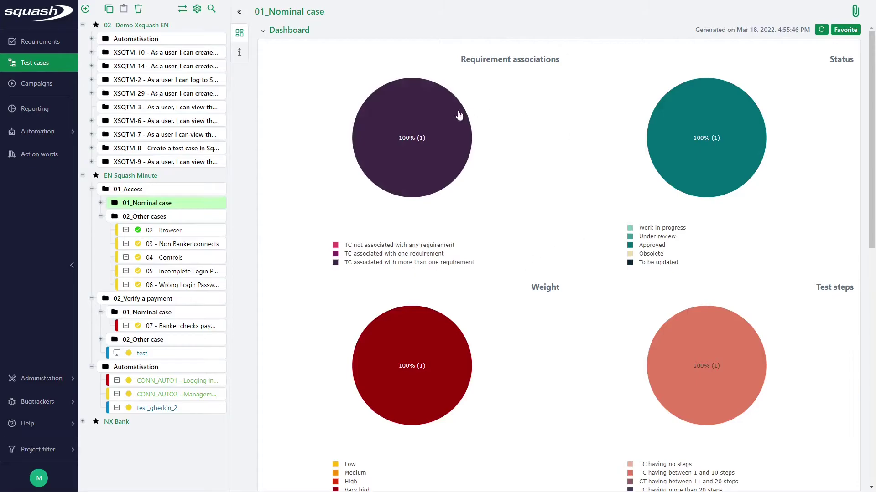
click(179, 222)
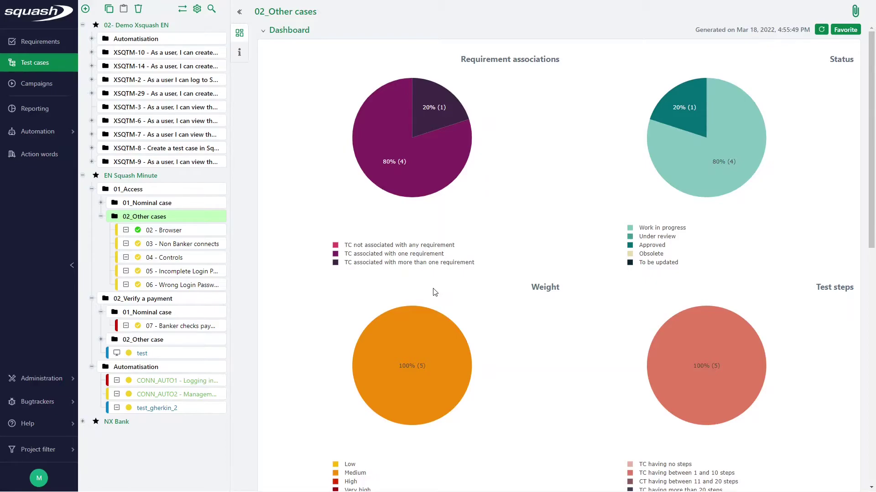
click(139, 177)
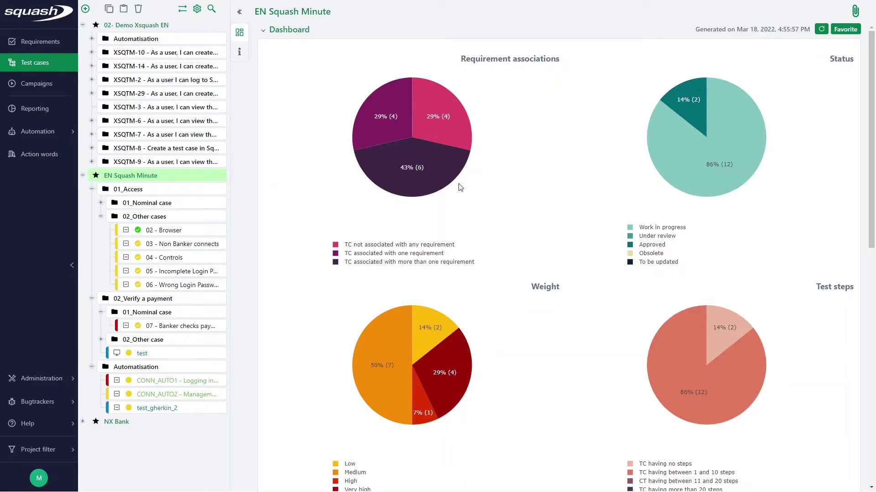
Inspect the EN Squash Minute dashboard charts and list the Medium-weight test cases from the Weight chart.
mouse_move(431, 145)
mouse_move(459, 360)
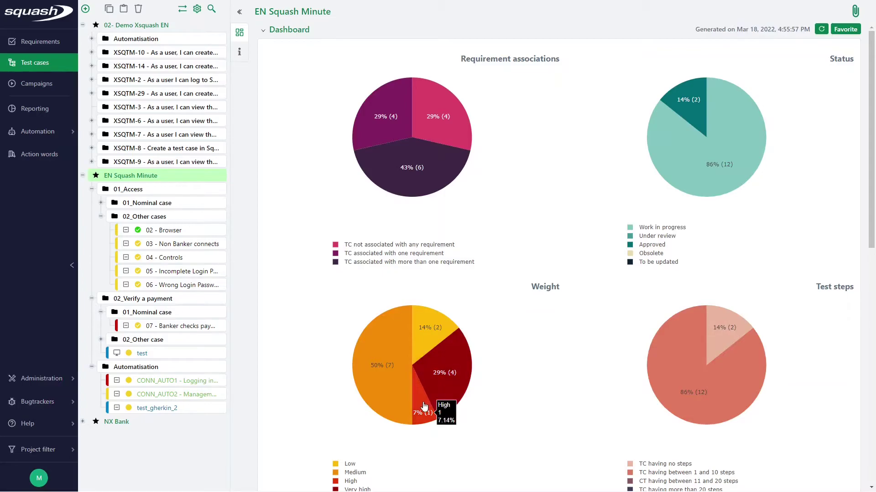
mouse_move(429, 324)
mouse_move(385, 363)
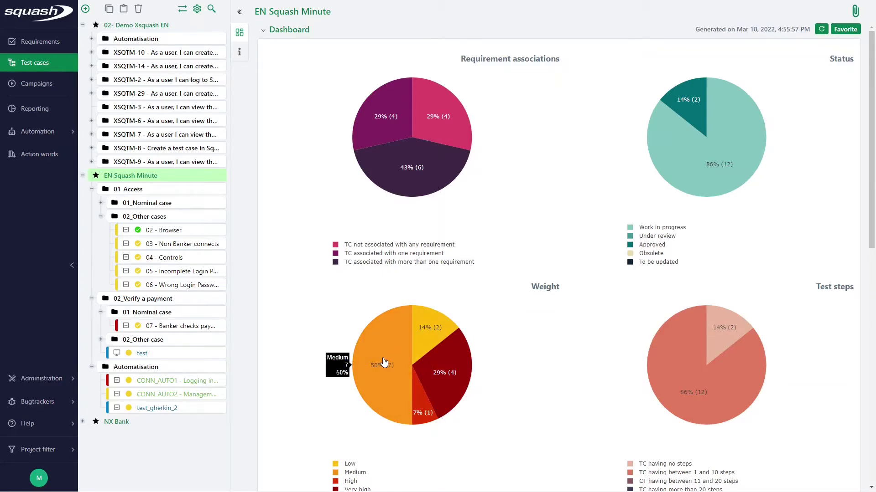
click(384, 362)
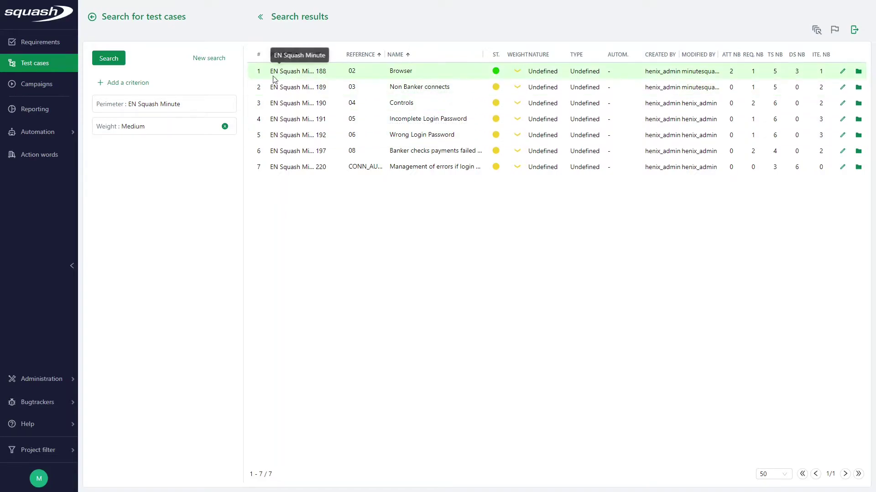
Set the weight of all the listed Medium-weight test cases in EN Squash Minute to High.
click(259, 77)
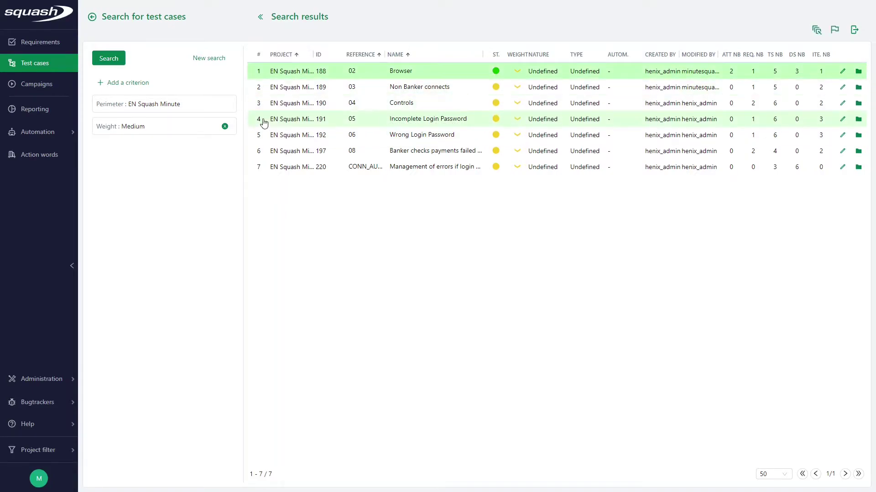
shift+click(256, 174)
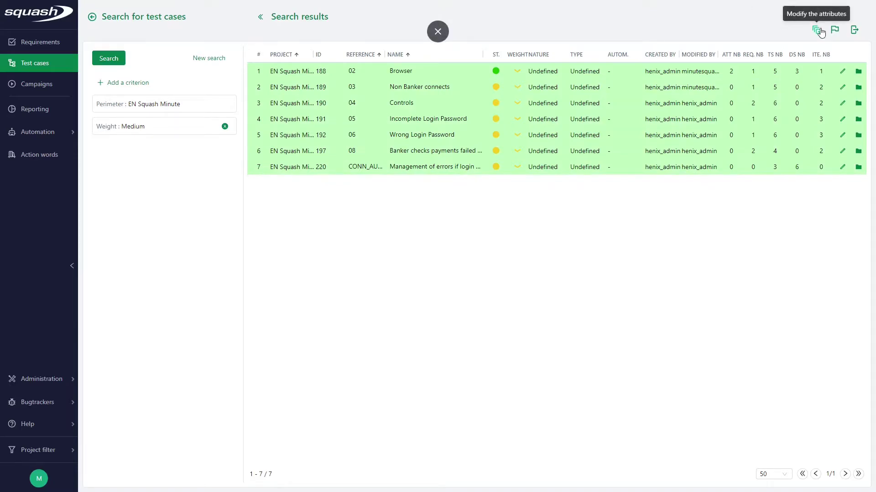
click(816, 29)
click(306, 216)
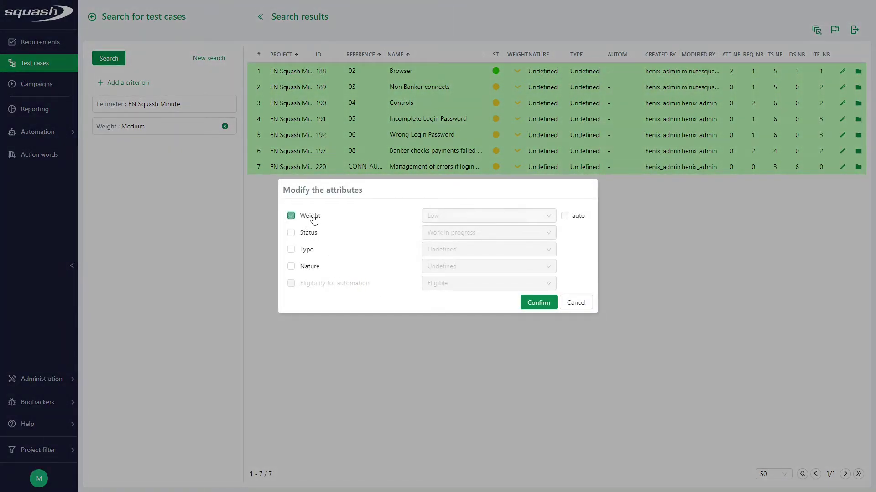
click(519, 215)
click(475, 250)
click(549, 302)
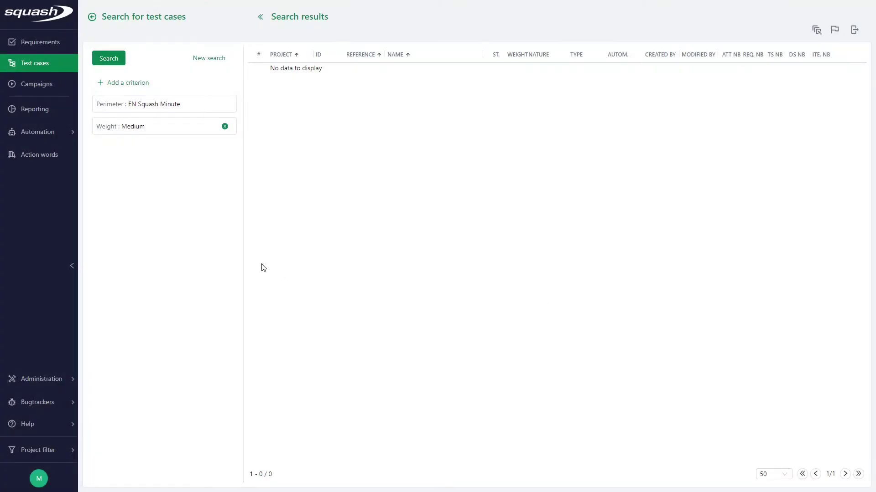
Show the execution plan of XSQTM Sprint 1 in the Campaigns workspace, with the main navigation collapsed.
click(37, 89)
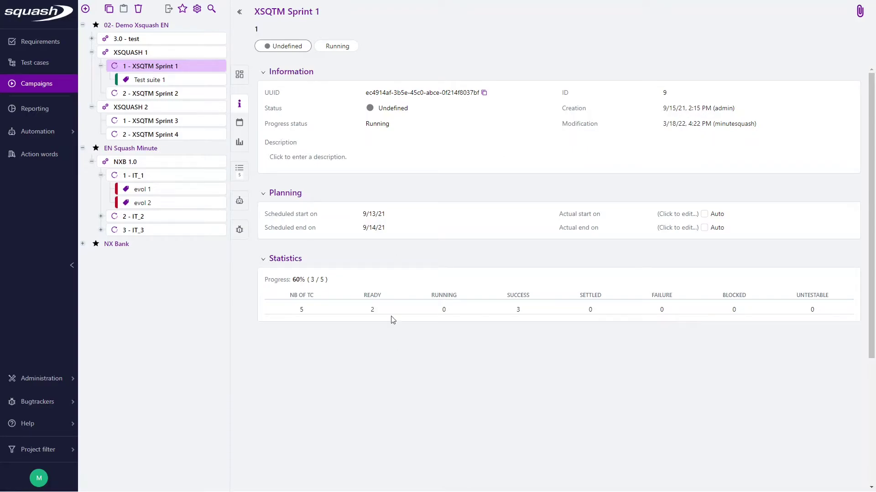
click(245, 177)
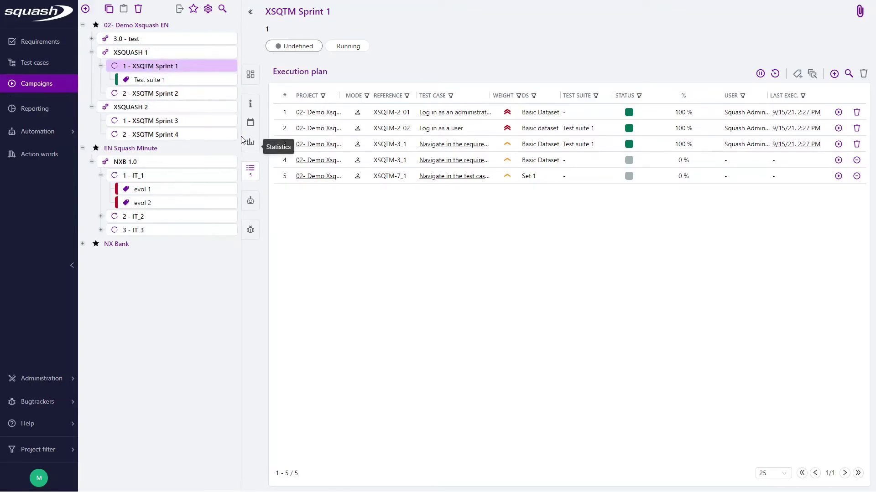
mouse_move(241, 135)
mouse_down()
mouse_move(385, 136)
mouse_move(230, 137)
mouse_up()
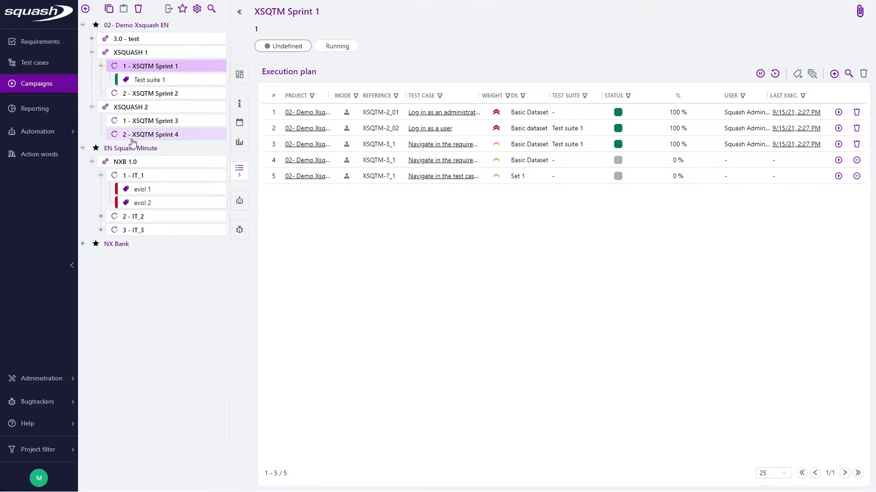
click(71, 266)
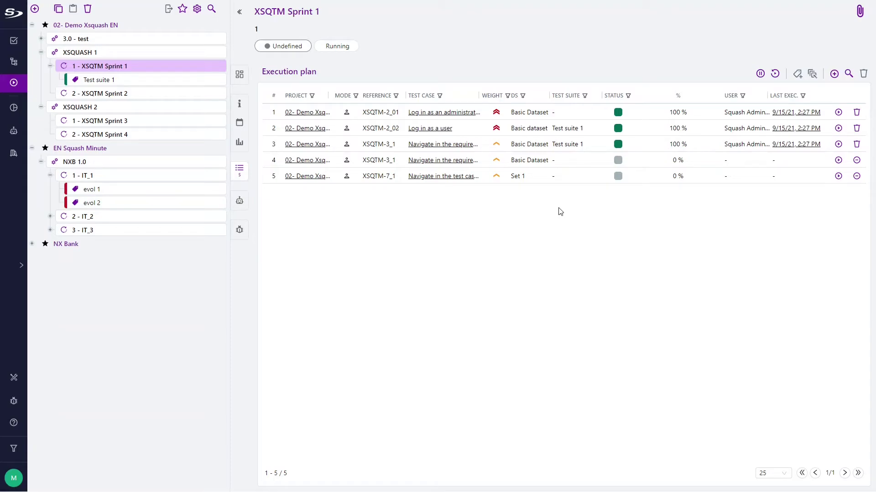
Add the test case "02 - Browser" from EN Squash Minute's 02_Other cases folder to the XSQTM Sprint 1 execution plan.
click(833, 77)
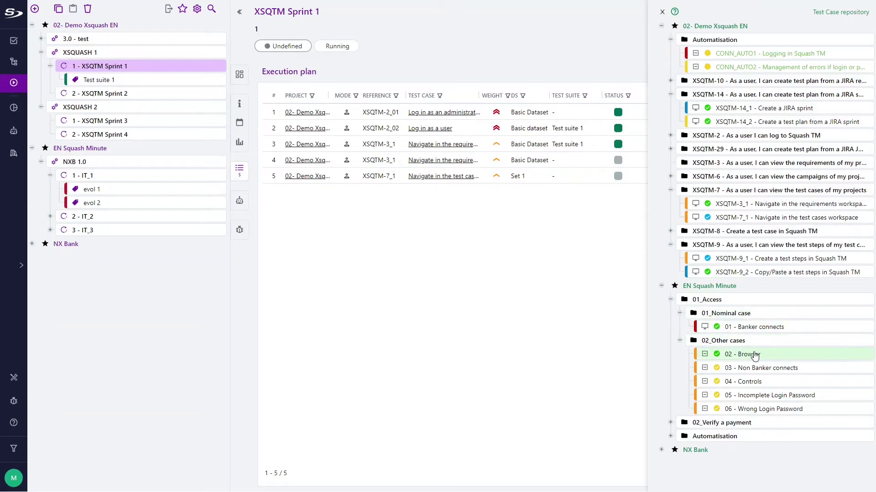
drag(753, 356, 421, 218)
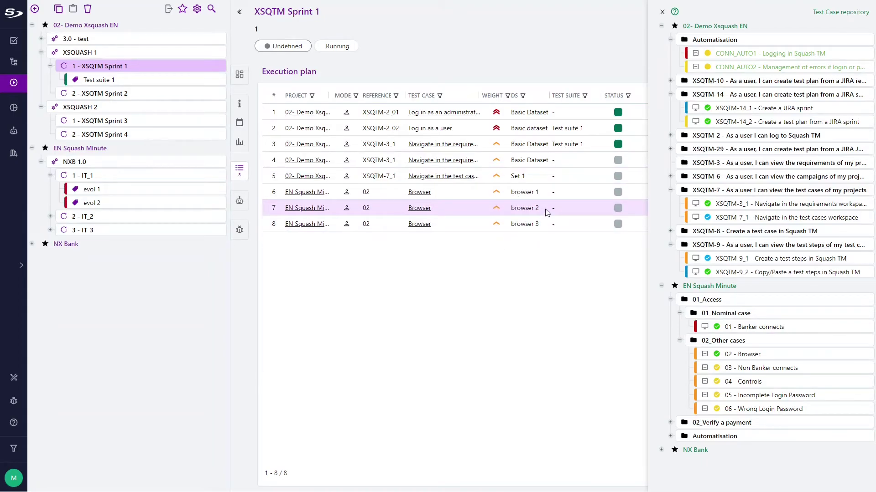
click(662, 13)
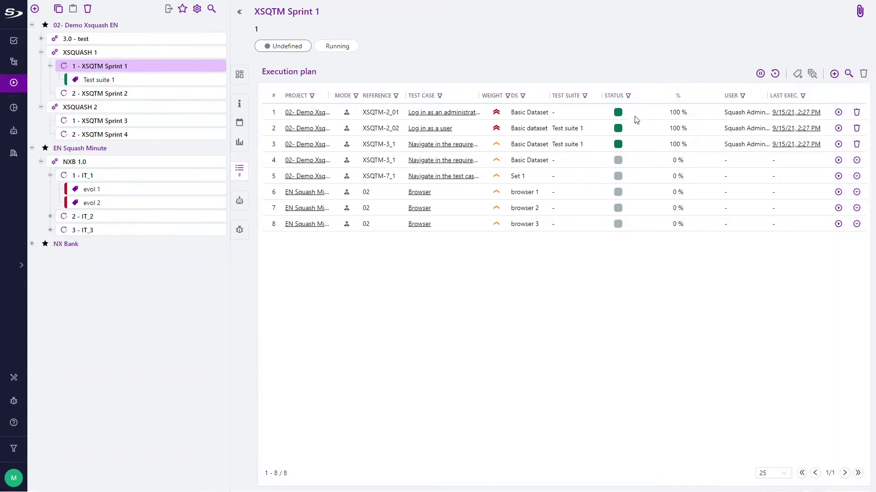
Add the test case "CONN_AUTO1 - Logging in Squash TM" from the Automatisation folder of 02- Demo Xsquash EN to the execution plan.
click(834, 74)
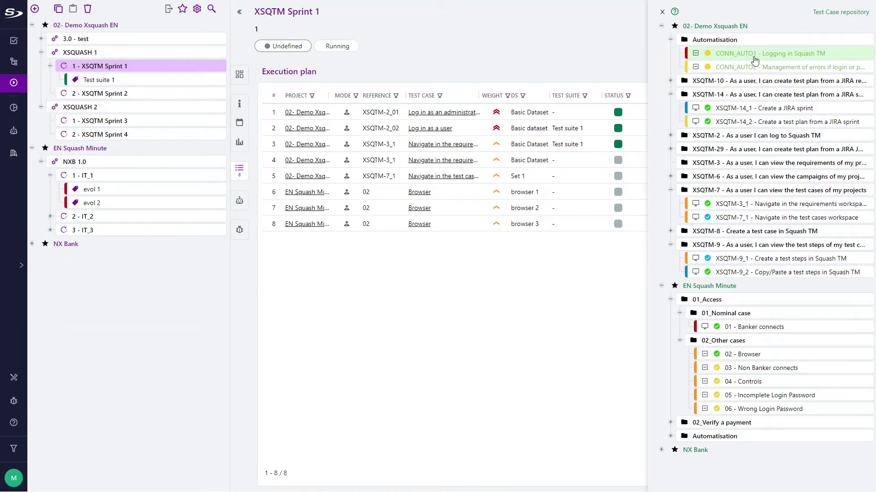
drag(754, 60, 434, 280)
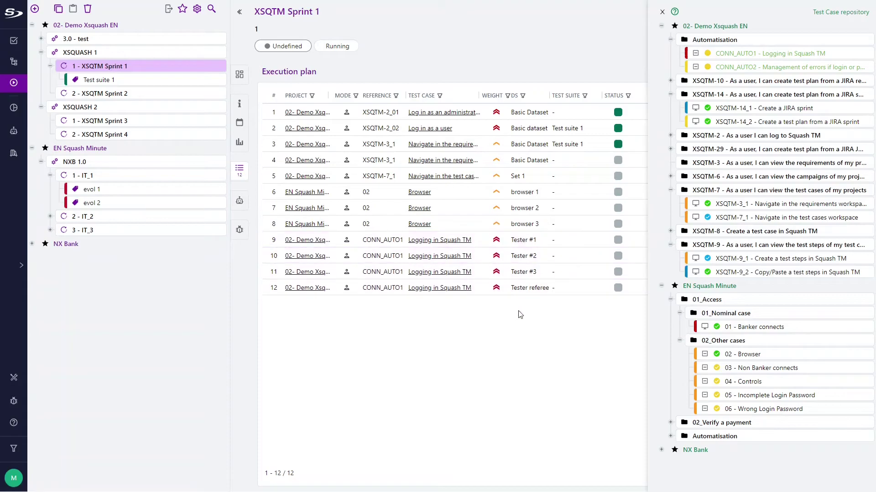
click(662, 11)
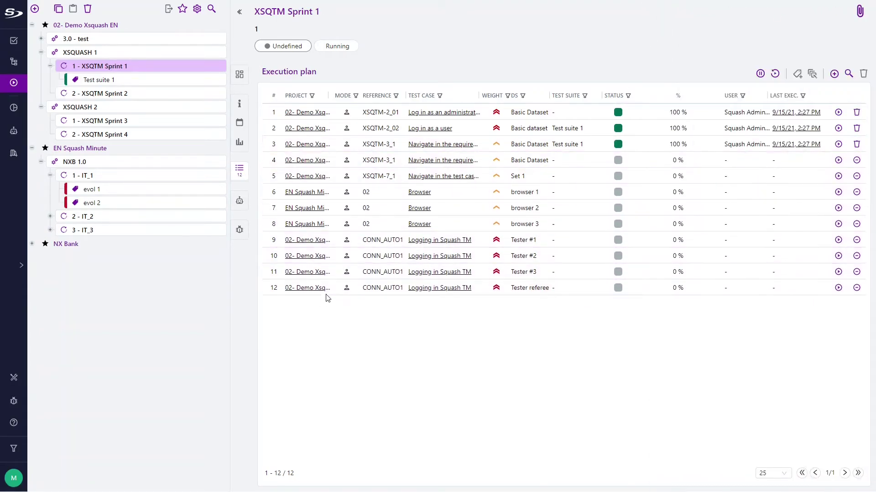
Delete the four CONN_AUTO1 "Logging in Squash TM" tests from the XSQTM Sprint 1 execution plan.
click(275, 240)
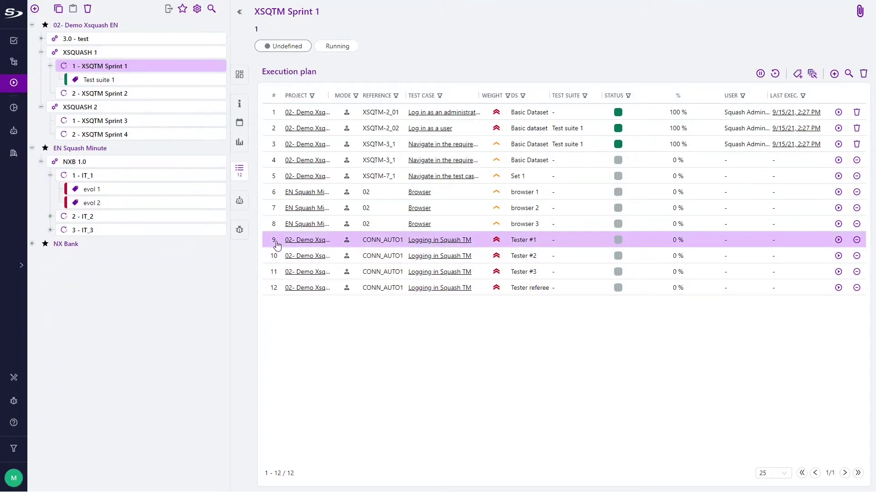
shift+click(276, 295)
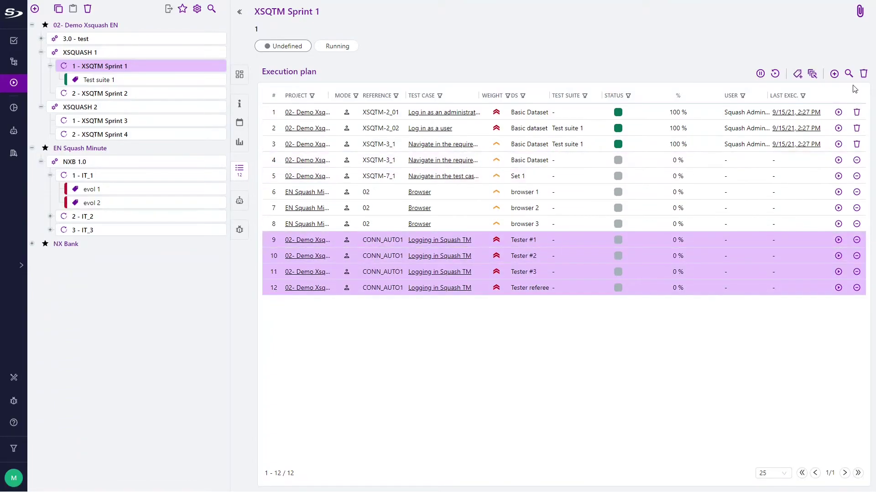
click(863, 74)
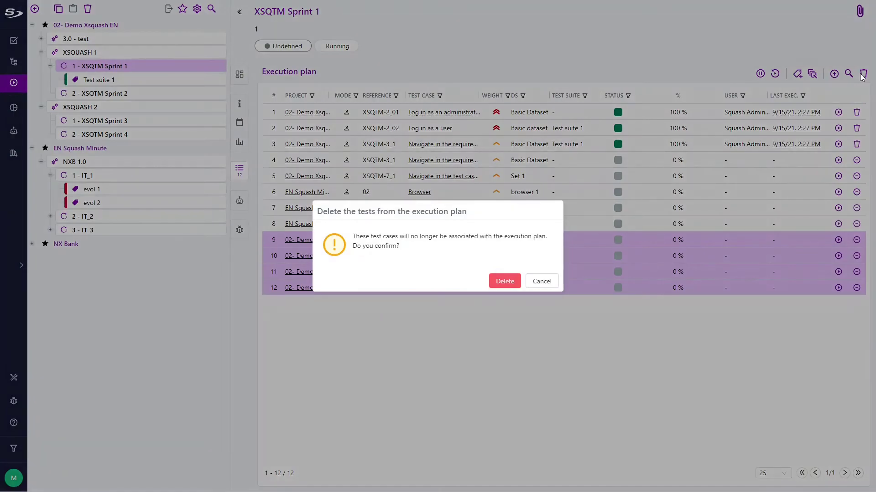
click(505, 280)
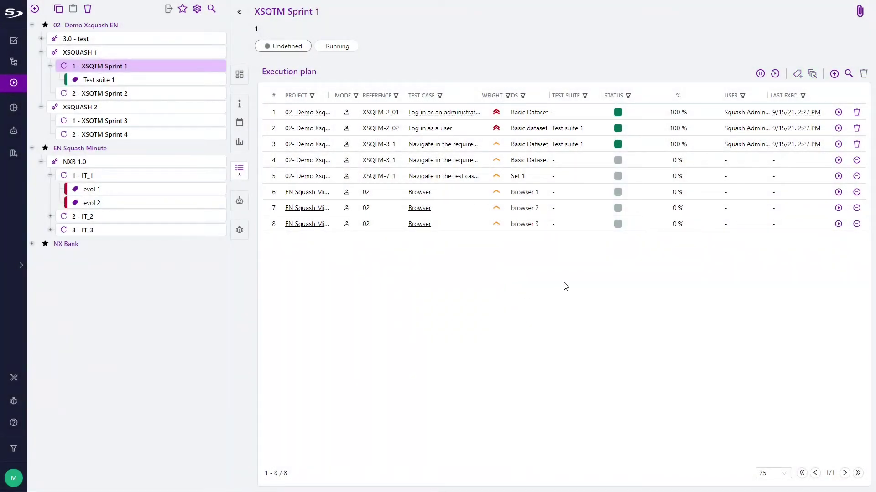
click(849, 74)
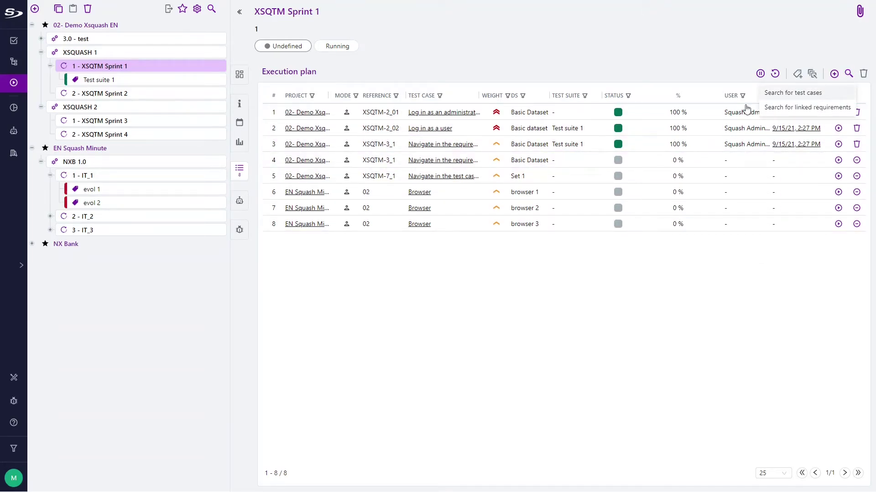
click(197, 9)
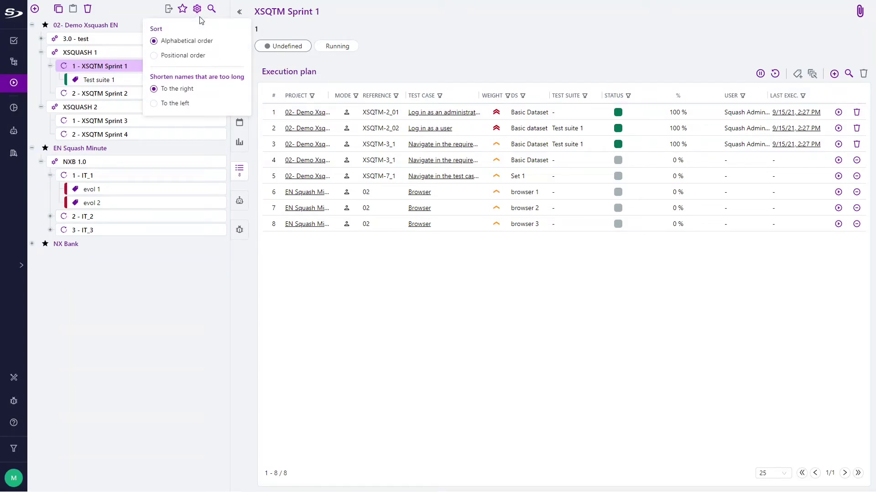
click(183, 8)
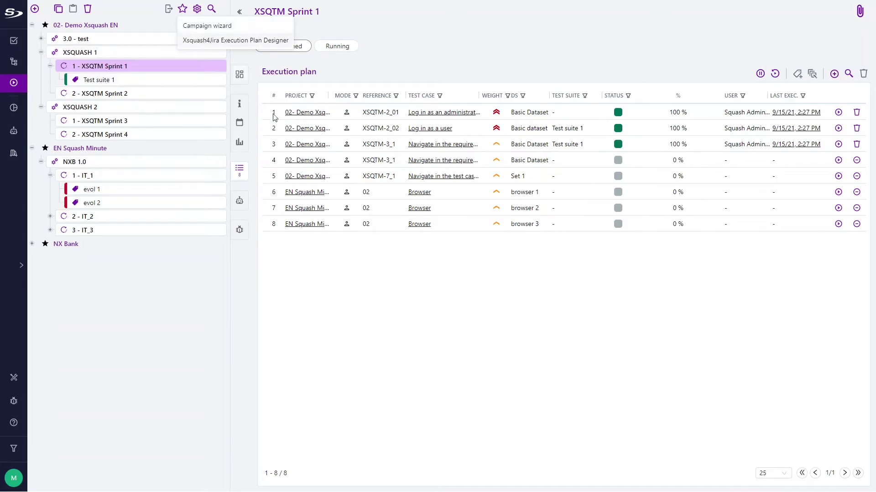
Run the Browser test with dataset "browser 1" in the pop-up, mark every step as Passed and finish the execution.
click(386, 271)
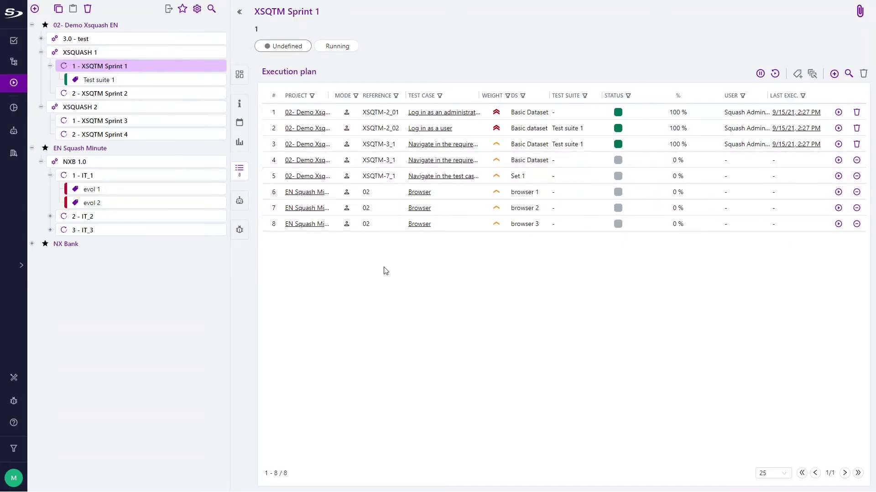
click(839, 193)
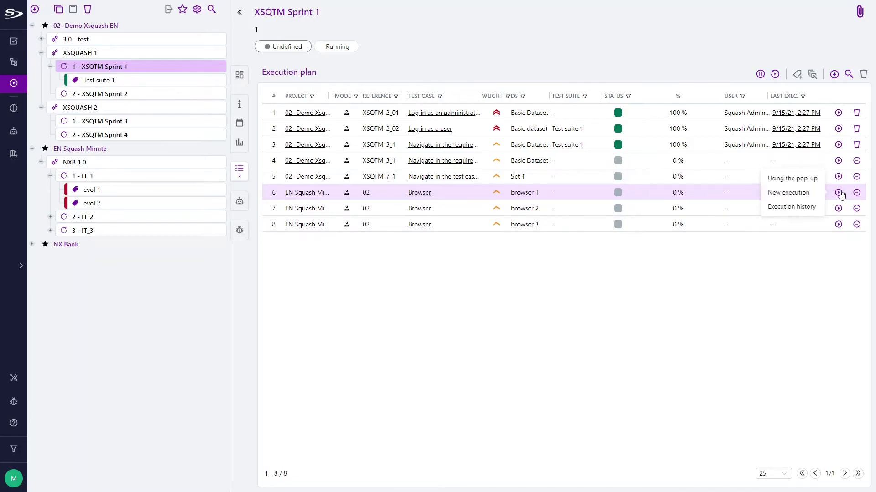
click(804, 178)
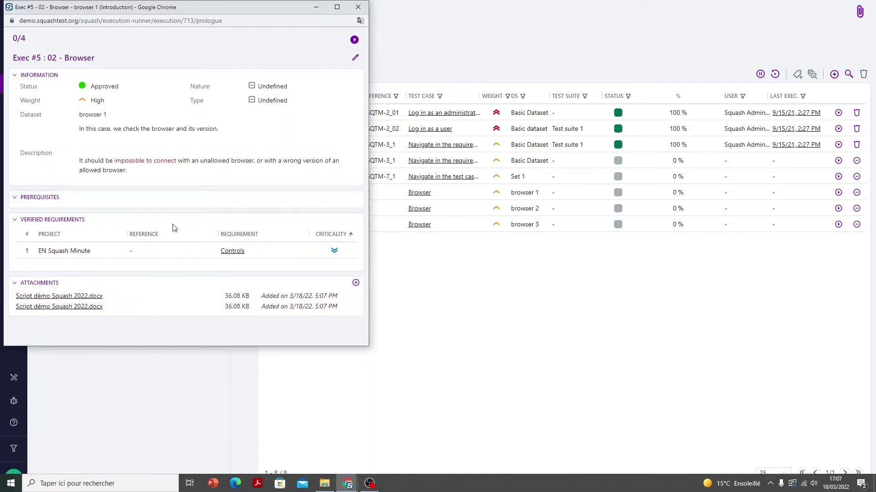
click(354, 40)
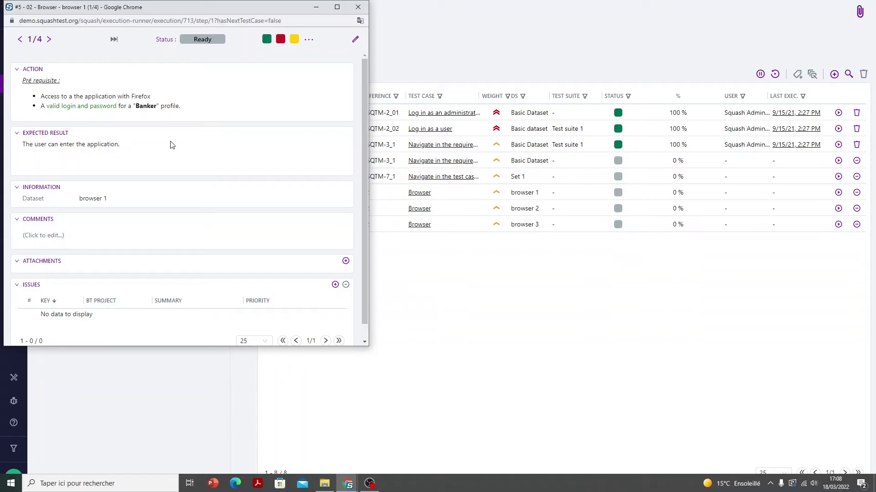
click(267, 40)
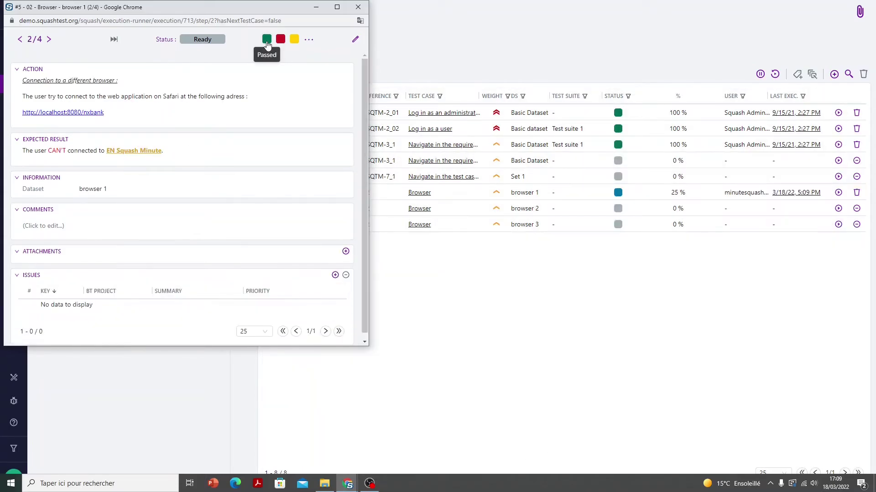
click(266, 39)
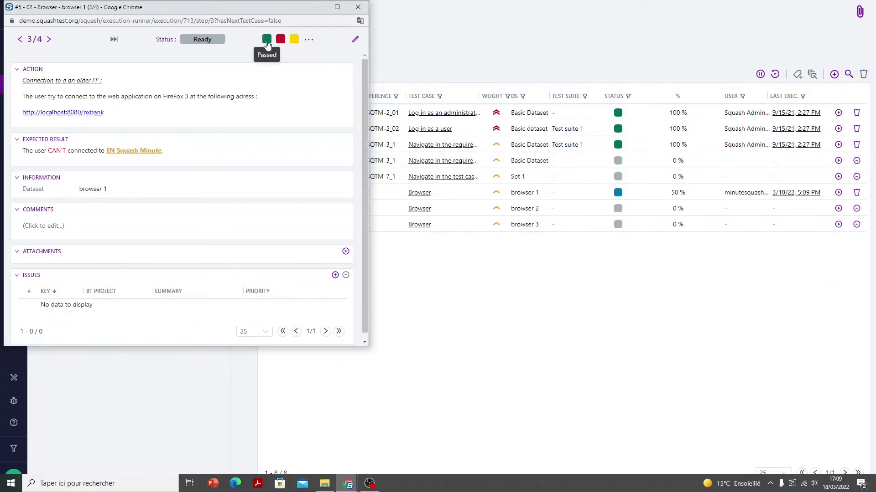
click(267, 39)
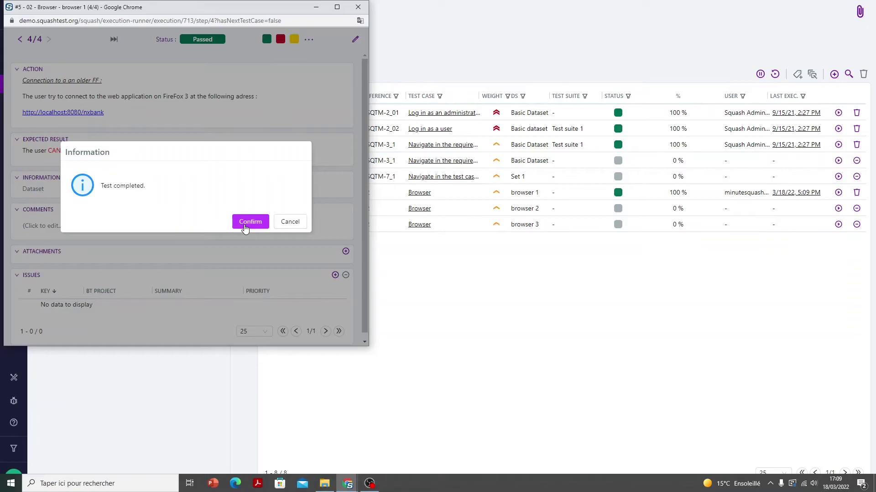
click(245, 226)
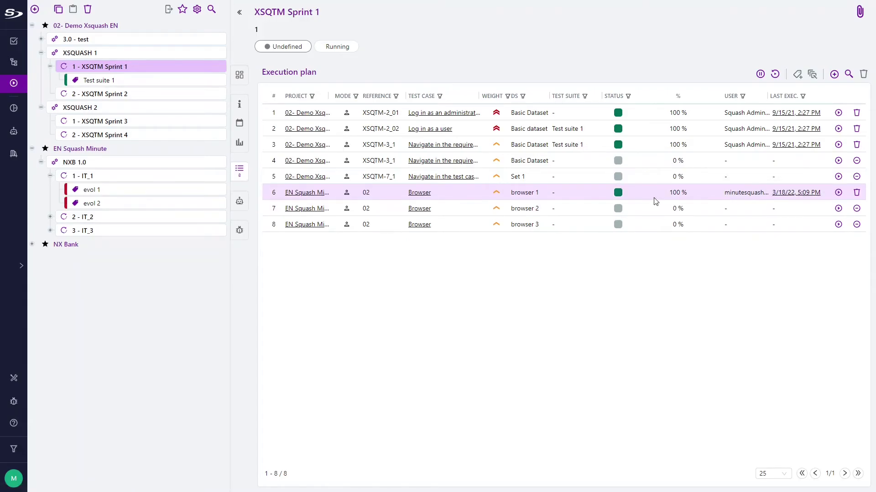
Start a pop-up execution of the Browser test with dataset "browser 2" and open a new issue report from its first step.
click(839, 210)
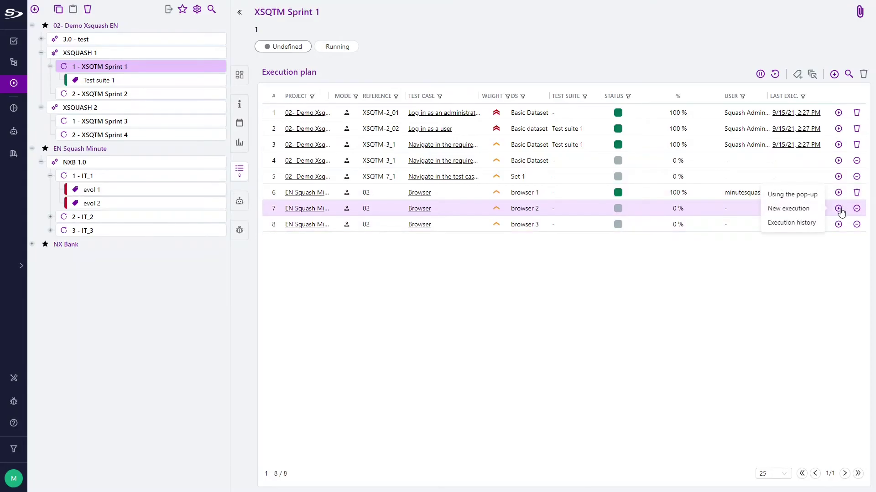
click(801, 196)
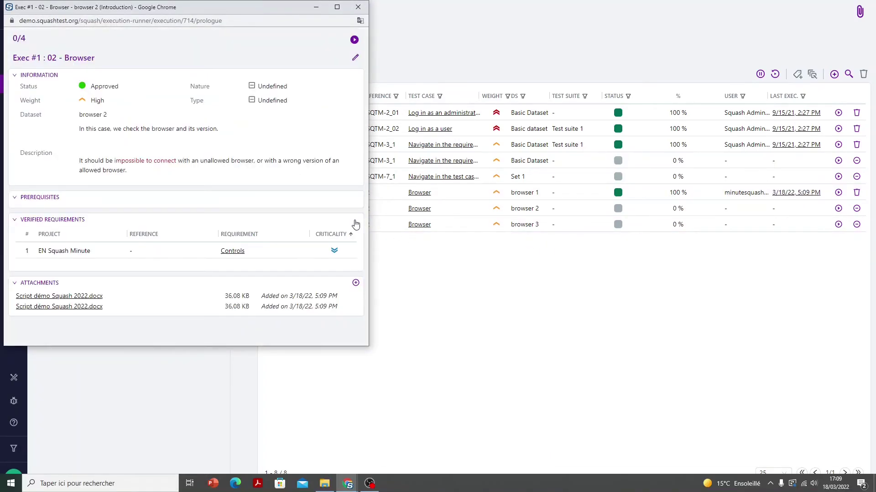
click(354, 40)
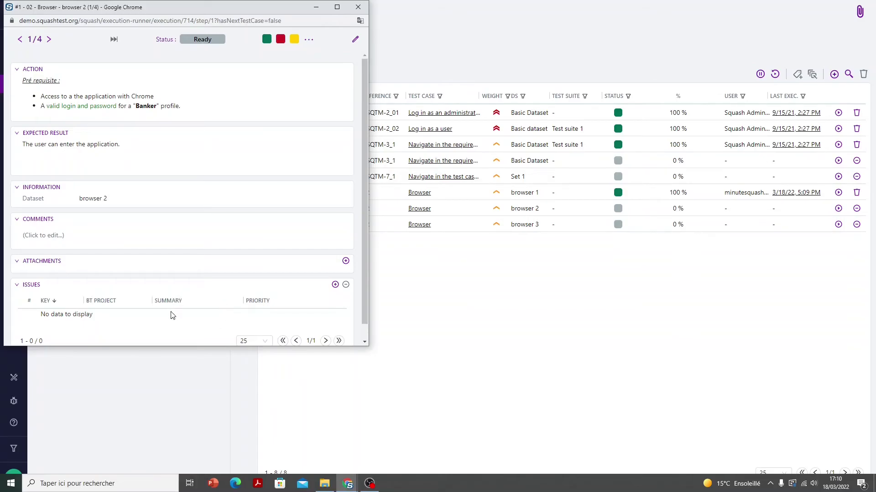
scroll(117, 312, down, 1)
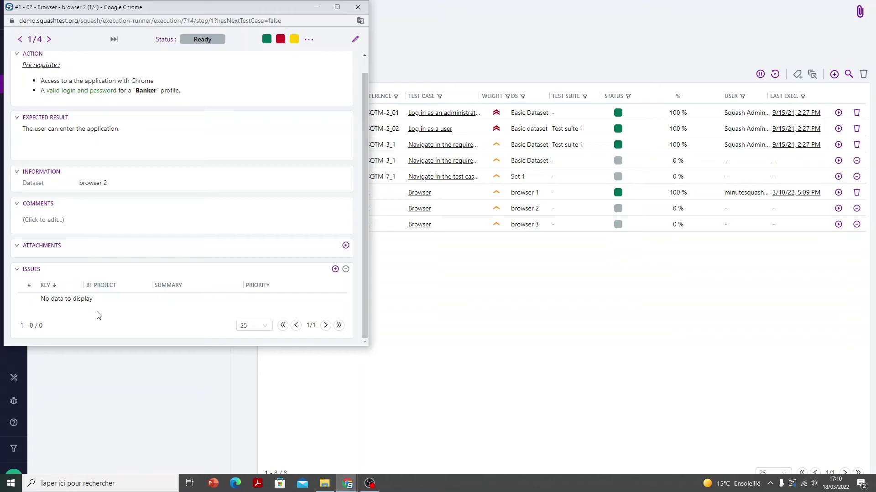
click(335, 270)
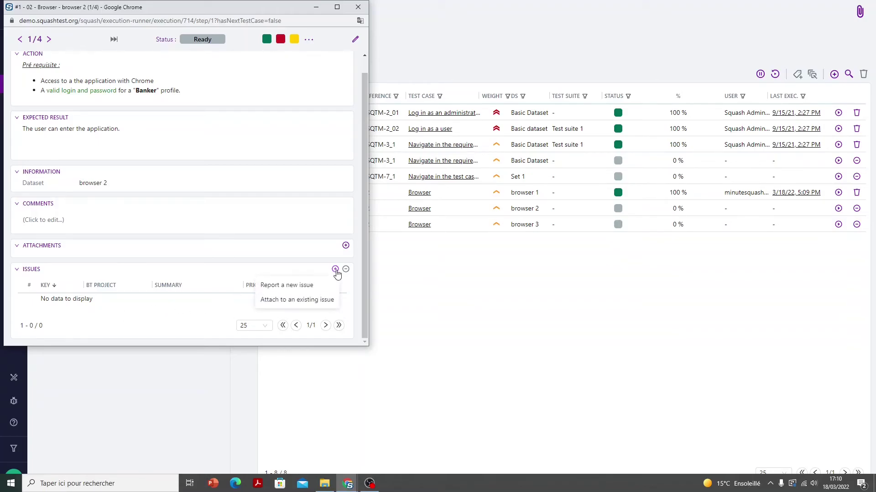
click(309, 285)
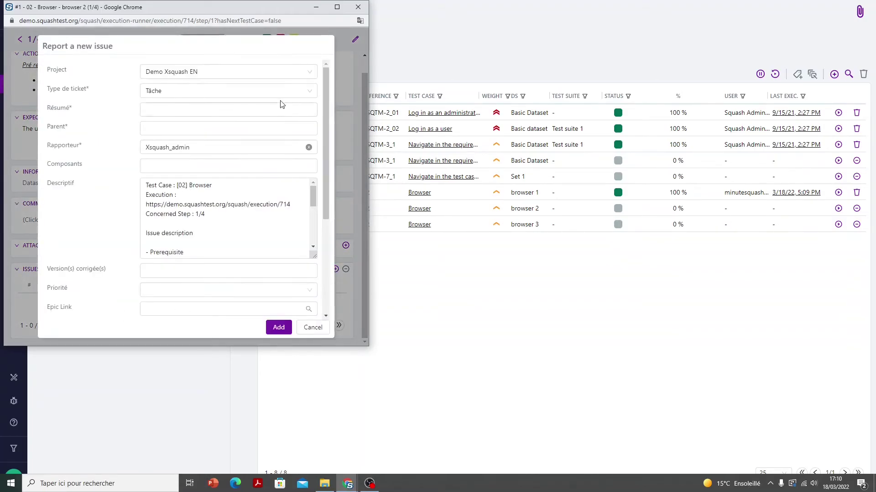
Set the new issue's ticket type to Bogue and its summary to "error test".
click(280, 90)
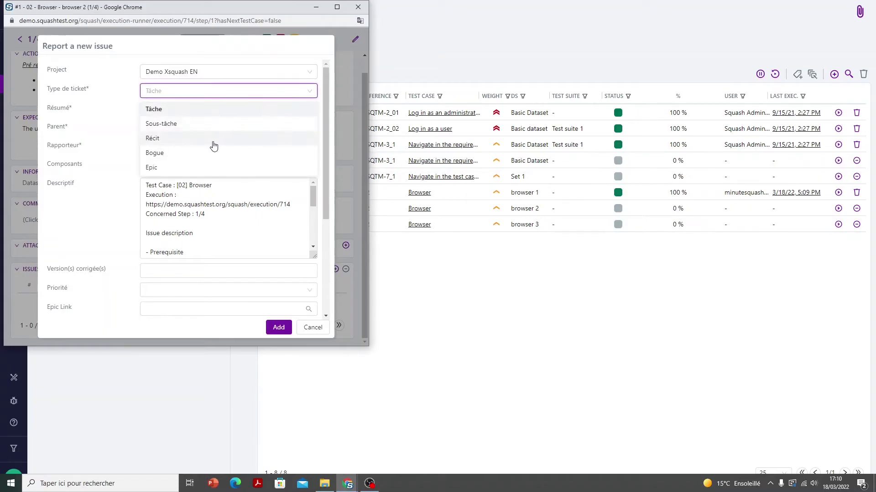
click(203, 153)
click(205, 152)
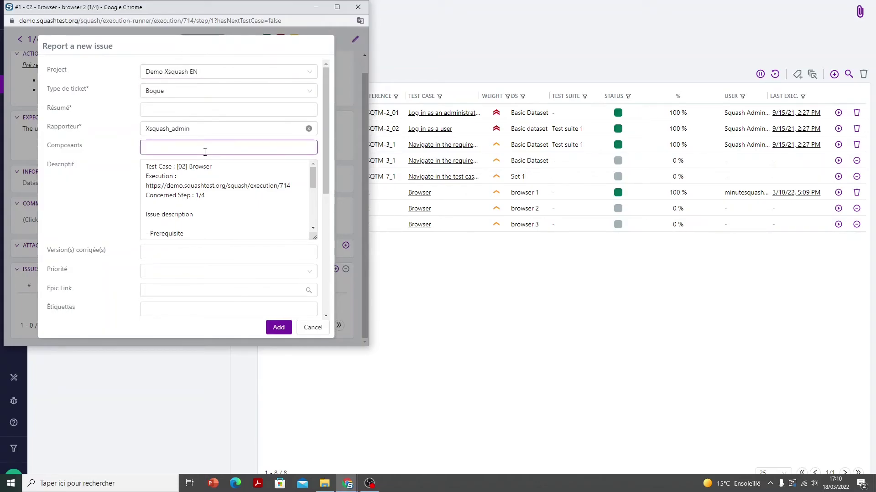
click(187, 109)
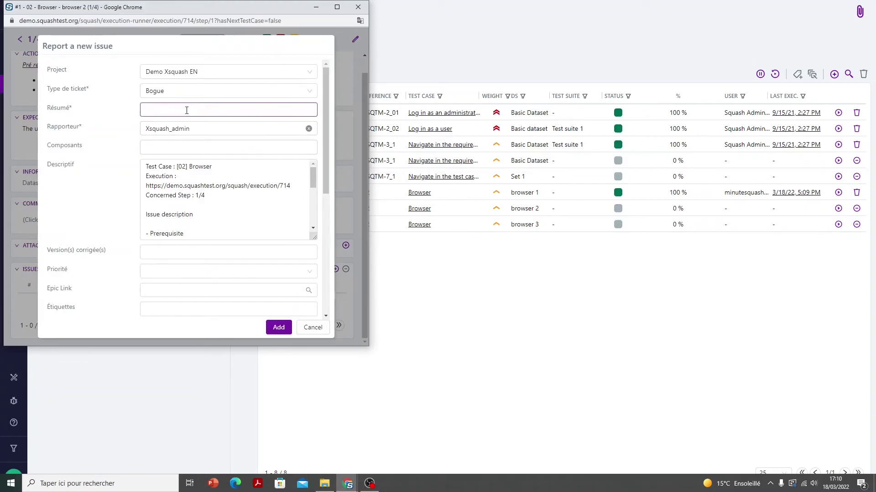
text(erro)
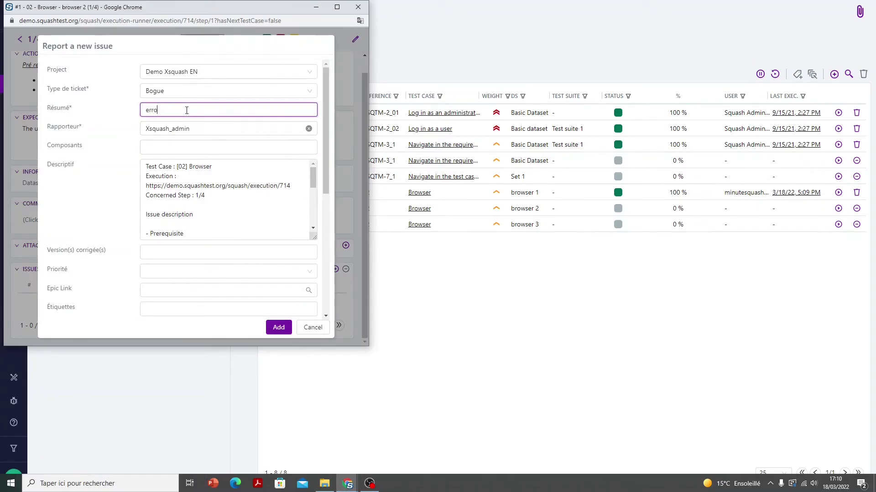
text(r test)
Review the issue's pre-filled description through to its expected result and submit the issue.
click(181, 176)
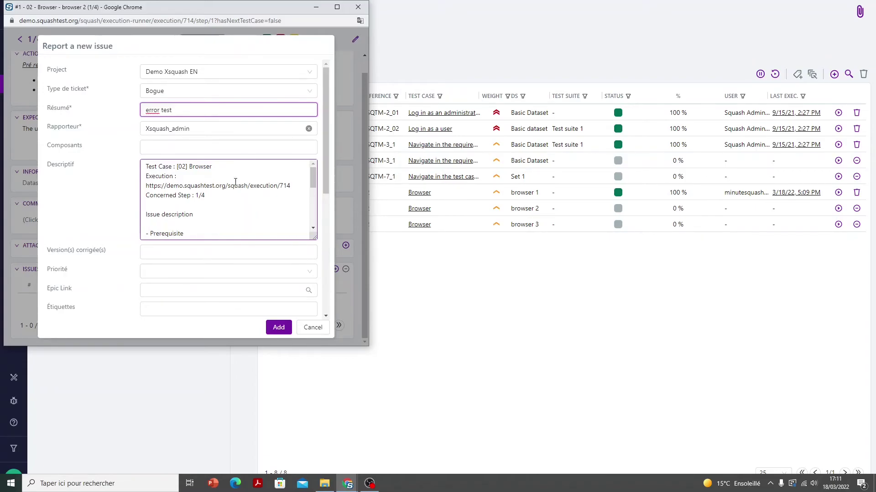
drag(313, 173, 308, 219)
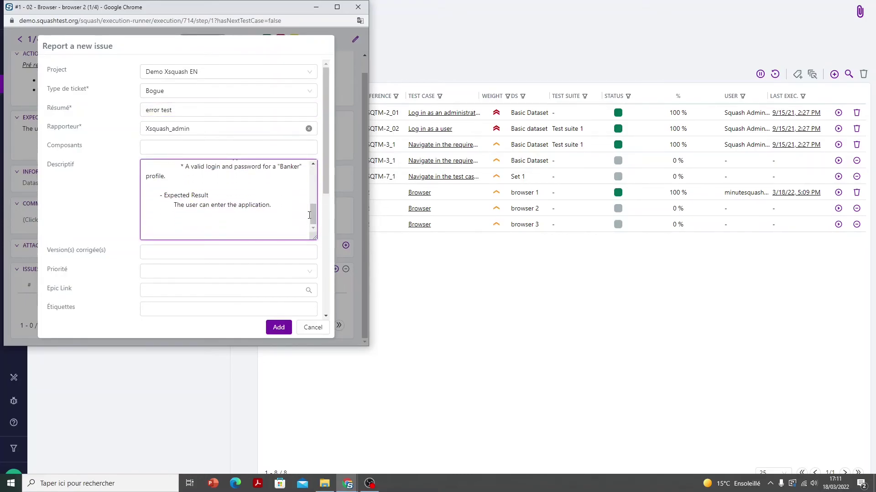
click(309, 215)
click(120, 201)
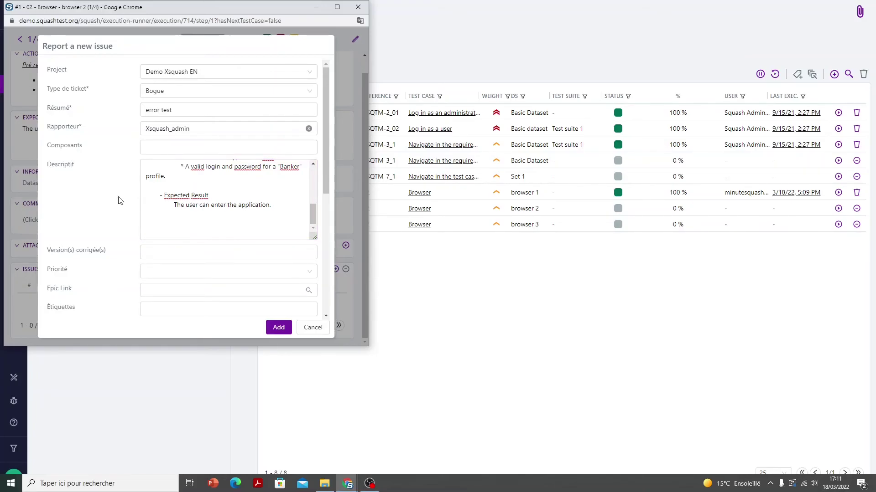
click(279, 327)
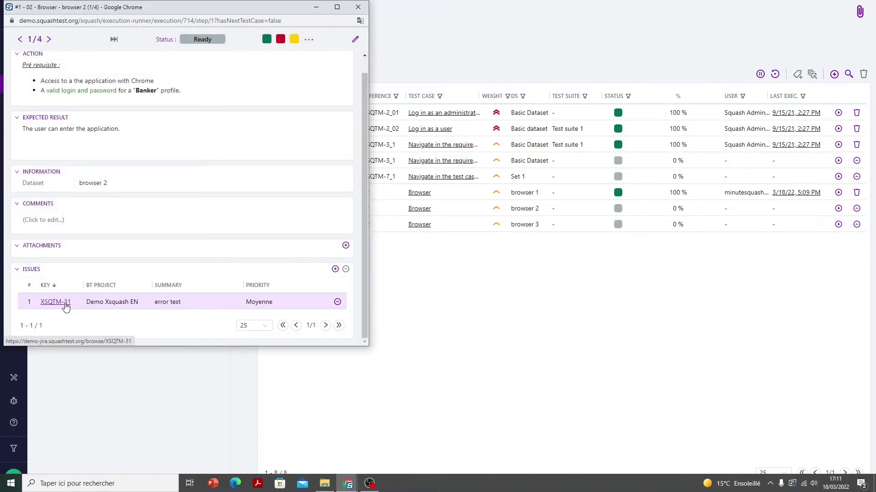
View the reported issue in Jira, then mark the first step of the "browser 2" execution as Failure and close the execution window.
click(49, 302)
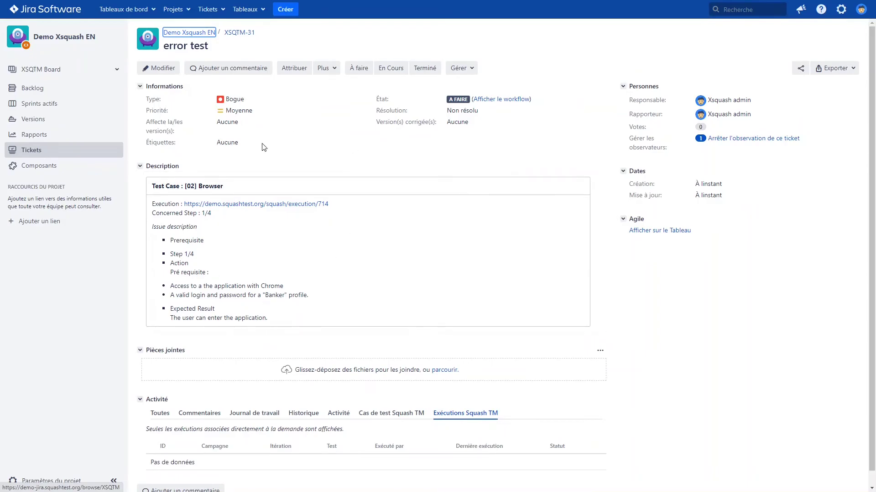
key(alt+Tab)
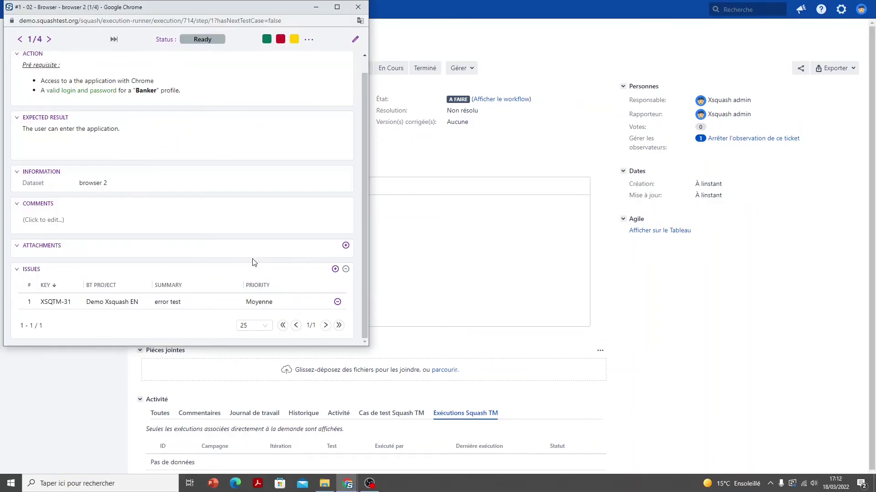
click(280, 40)
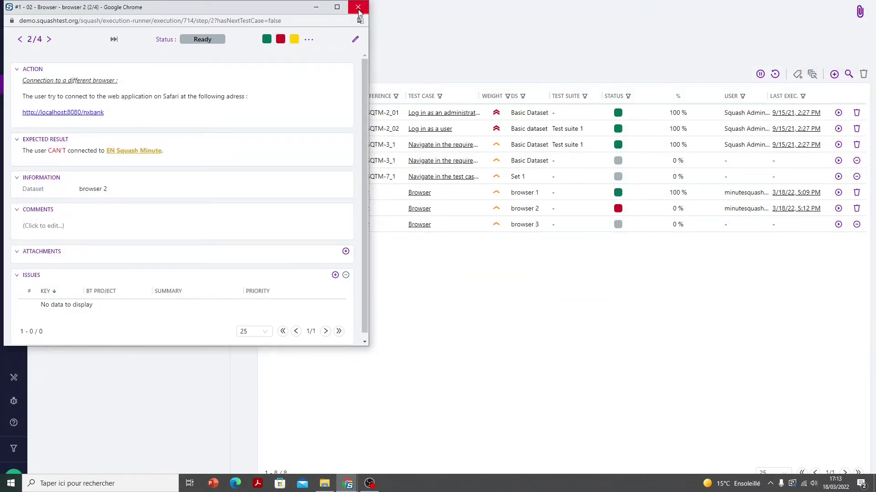
click(358, 7)
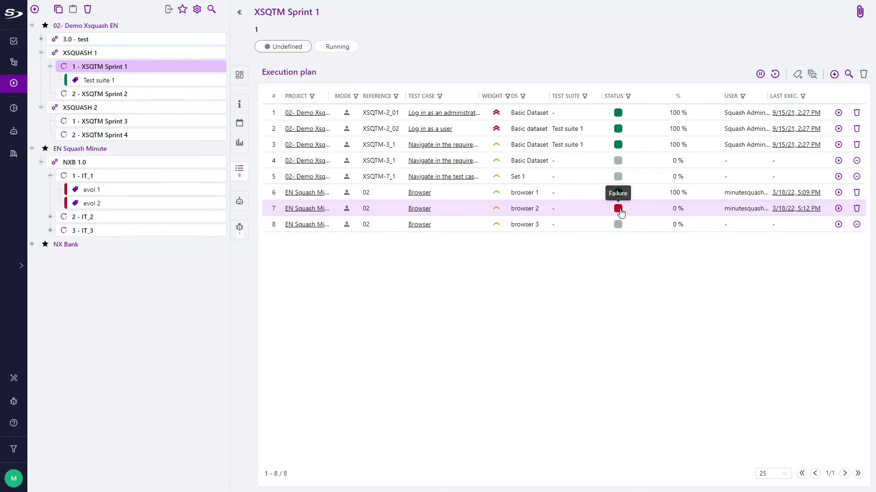
Examine the details of the latest "browser 2" execution and the known issues of XSQTM Sprint 1.
click(784, 211)
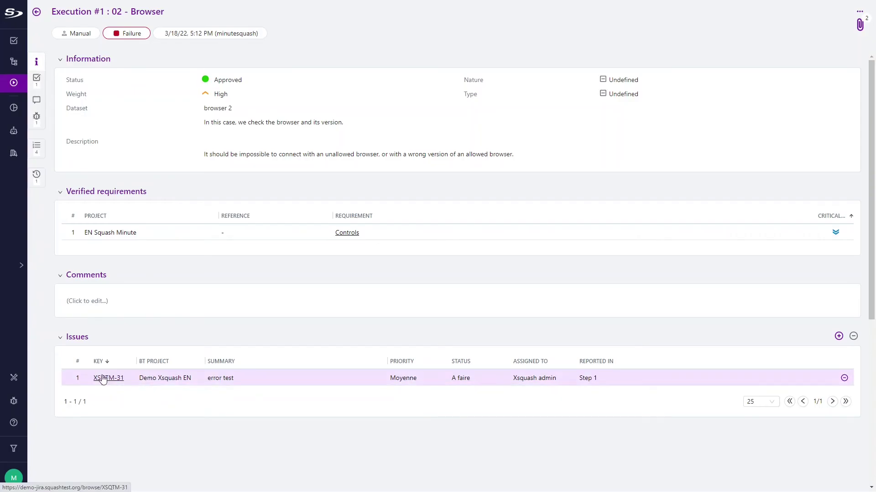
click(37, 12)
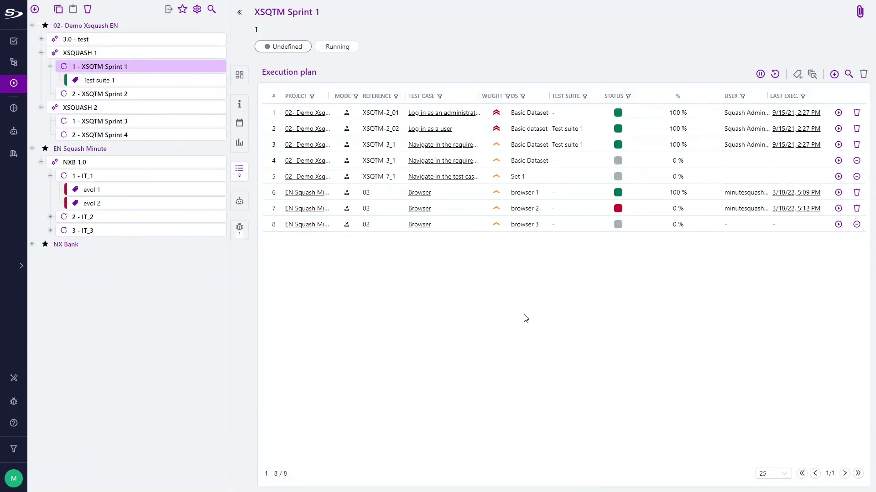
click(240, 229)
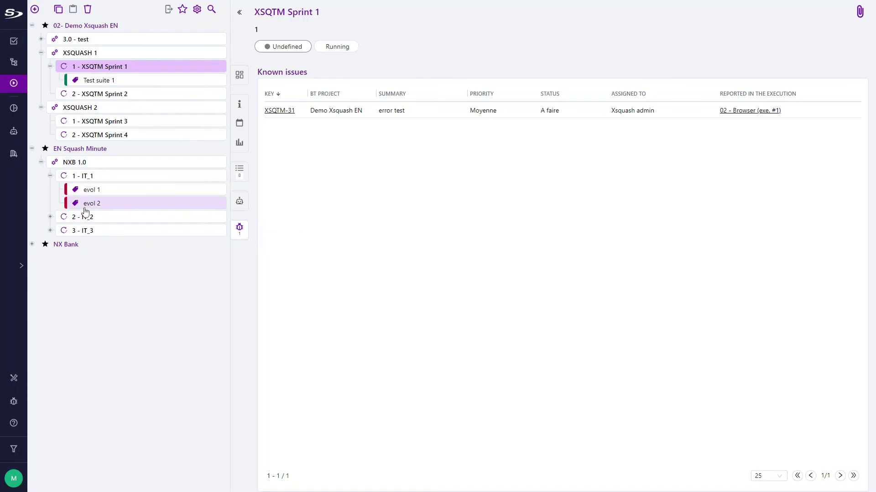
Start a new chart in the Reporting workspace with the main navigation expanded, using the Test cases Status attribute as its axis.
click(21, 267)
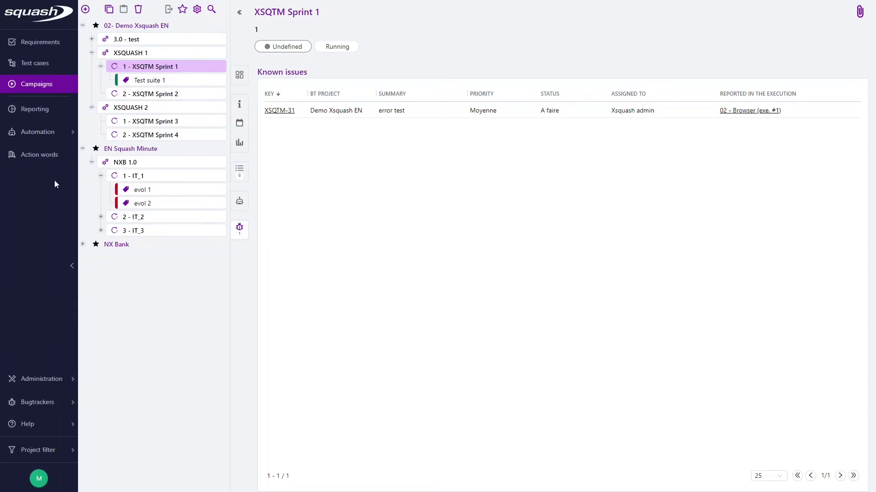
click(44, 112)
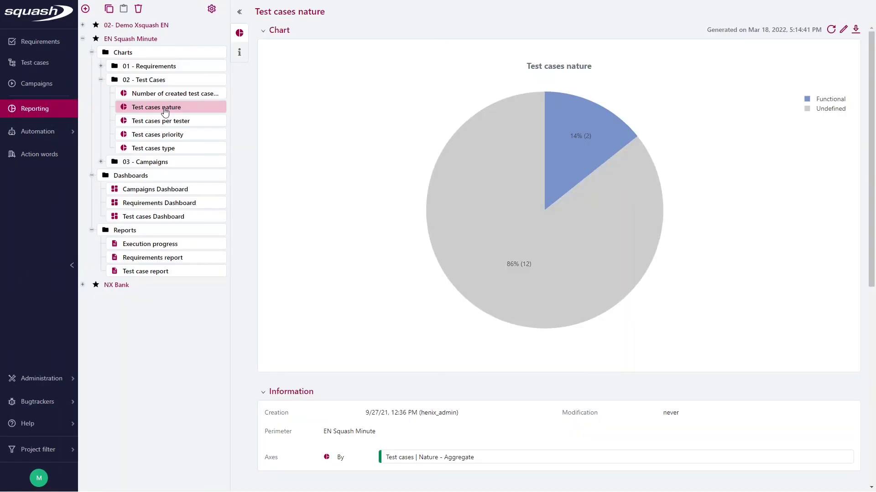
click(86, 8)
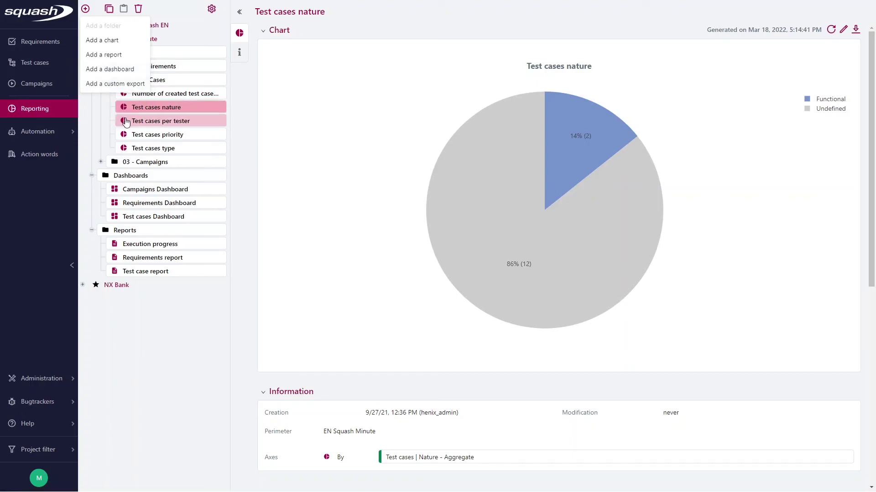
mouse_move(87, 12)
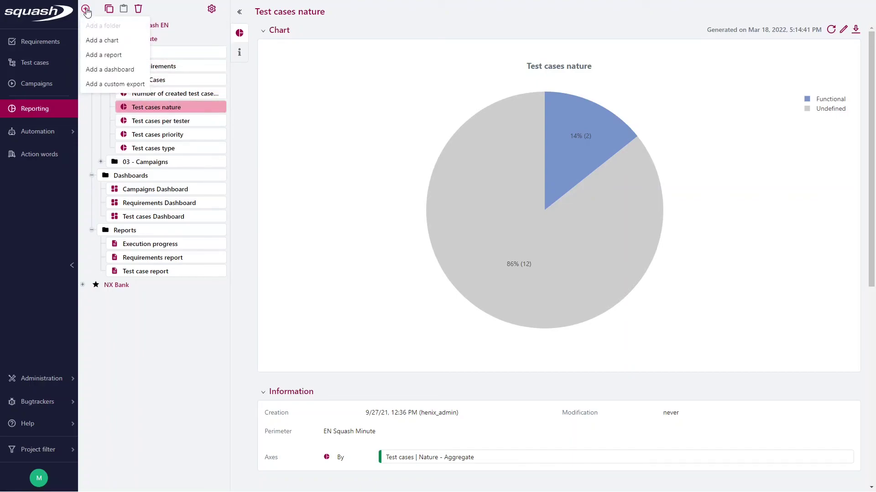
click(104, 40)
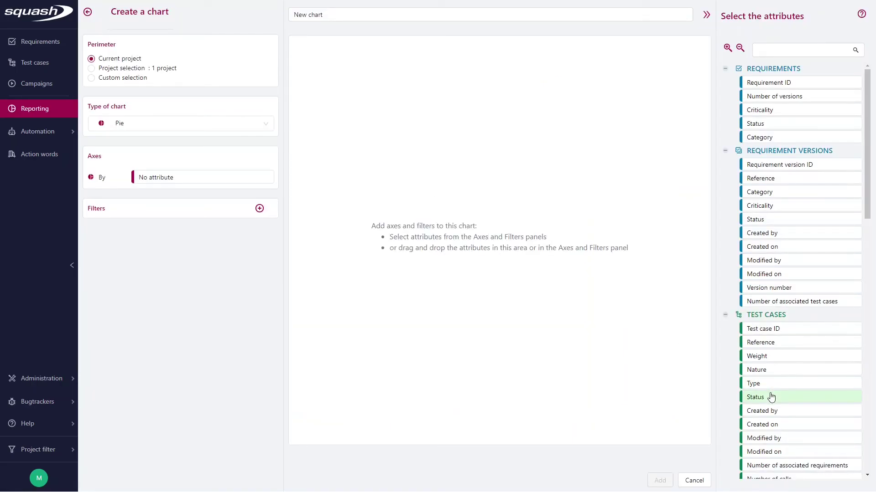
drag(769, 397, 526, 226)
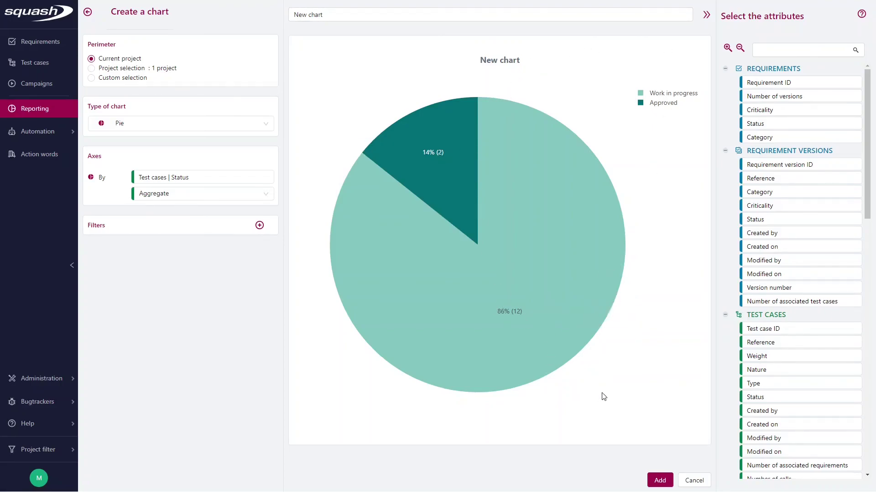
Add the new pie chart to the 02 - Test Cases charts folder, and display the Campaigns Dashboard.
click(658, 483)
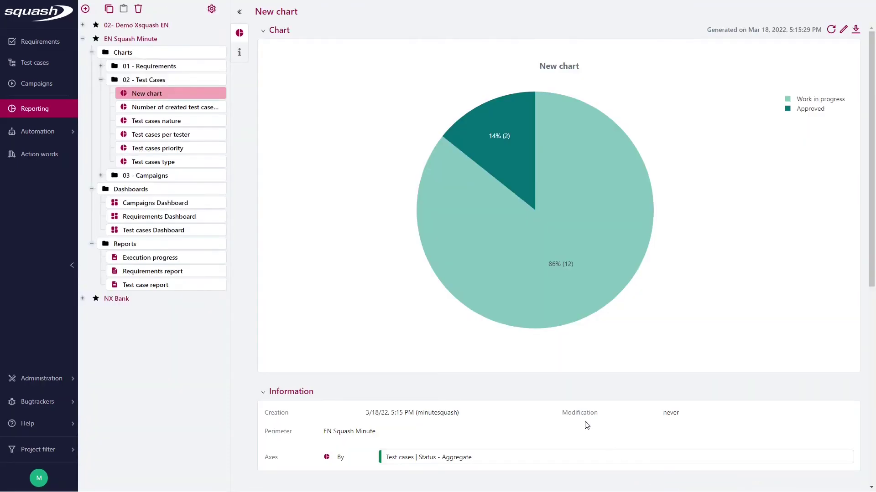
mouse_move(567, 198)
click(134, 204)
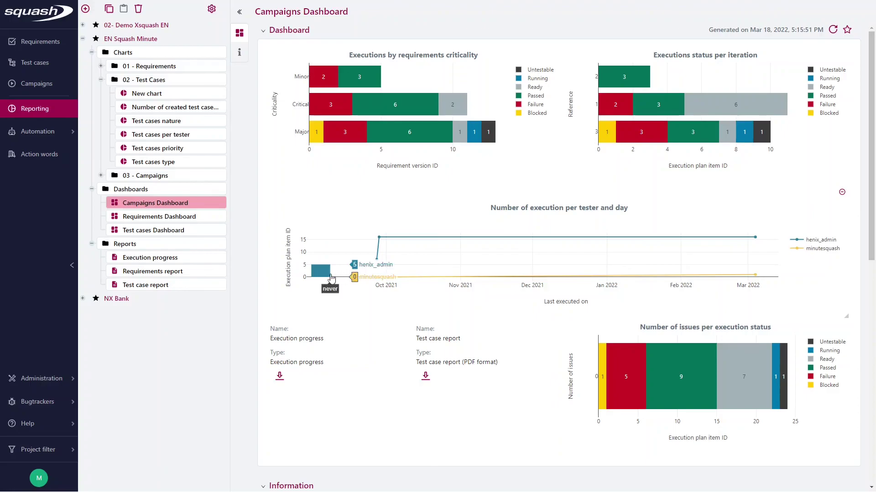
Replace the Test cases nature chart in the Test cases Dashboard with the chart named New chart.
click(150, 231)
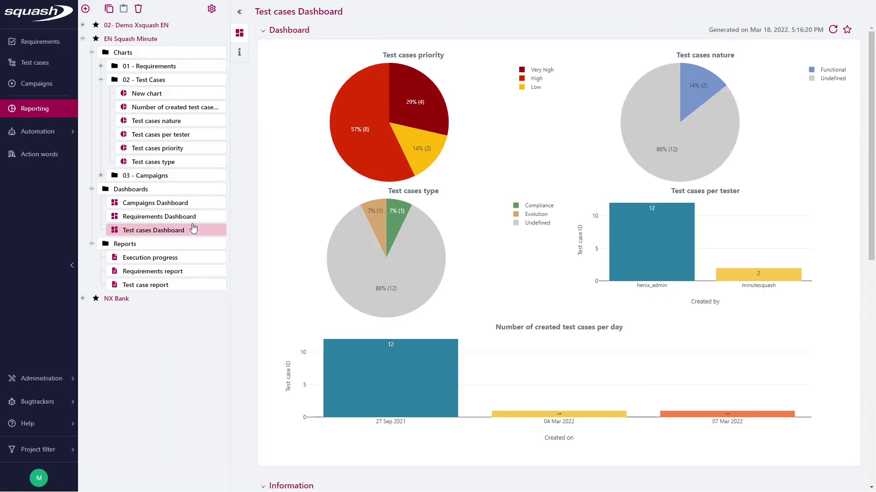
drag(145, 97, 669, 139)
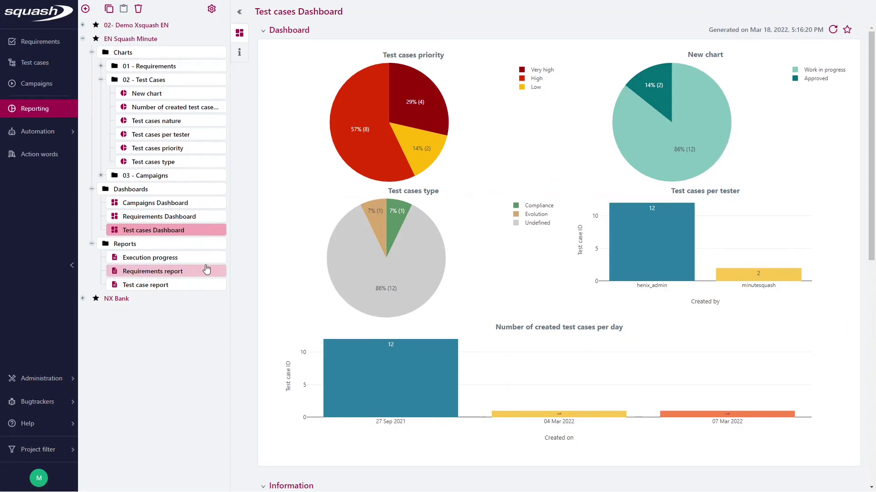
Examine the workspaces in which the Campaigns Dashboard can be set as favorite, without choosing one.
click(161, 203)
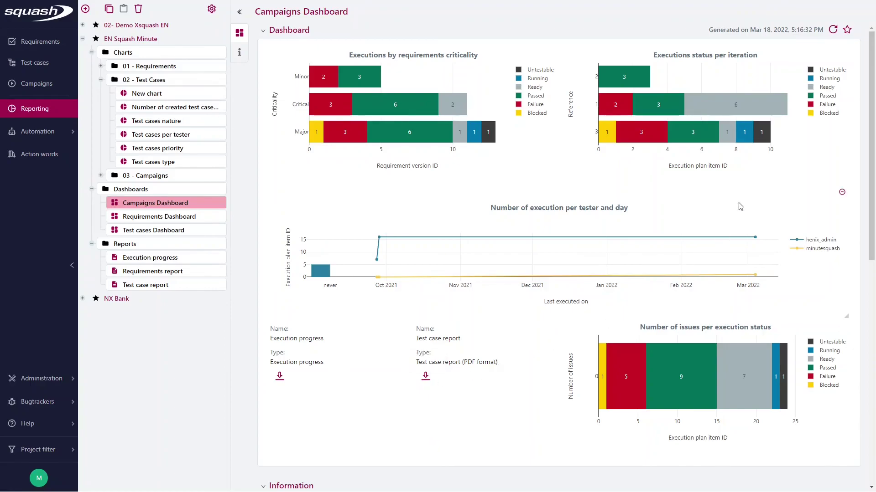
click(846, 30)
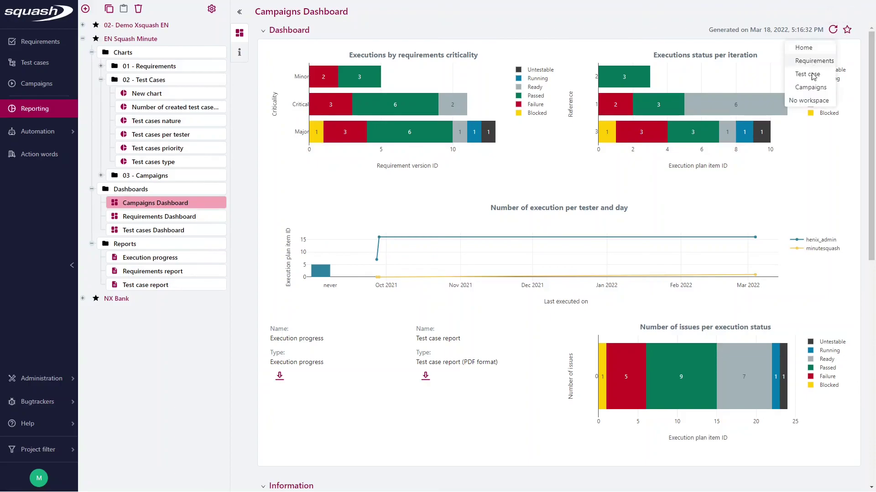
click(537, 360)
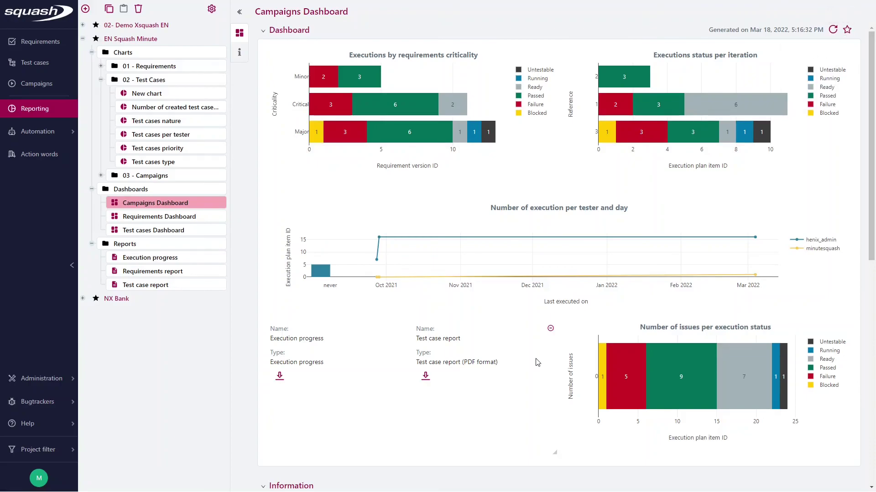